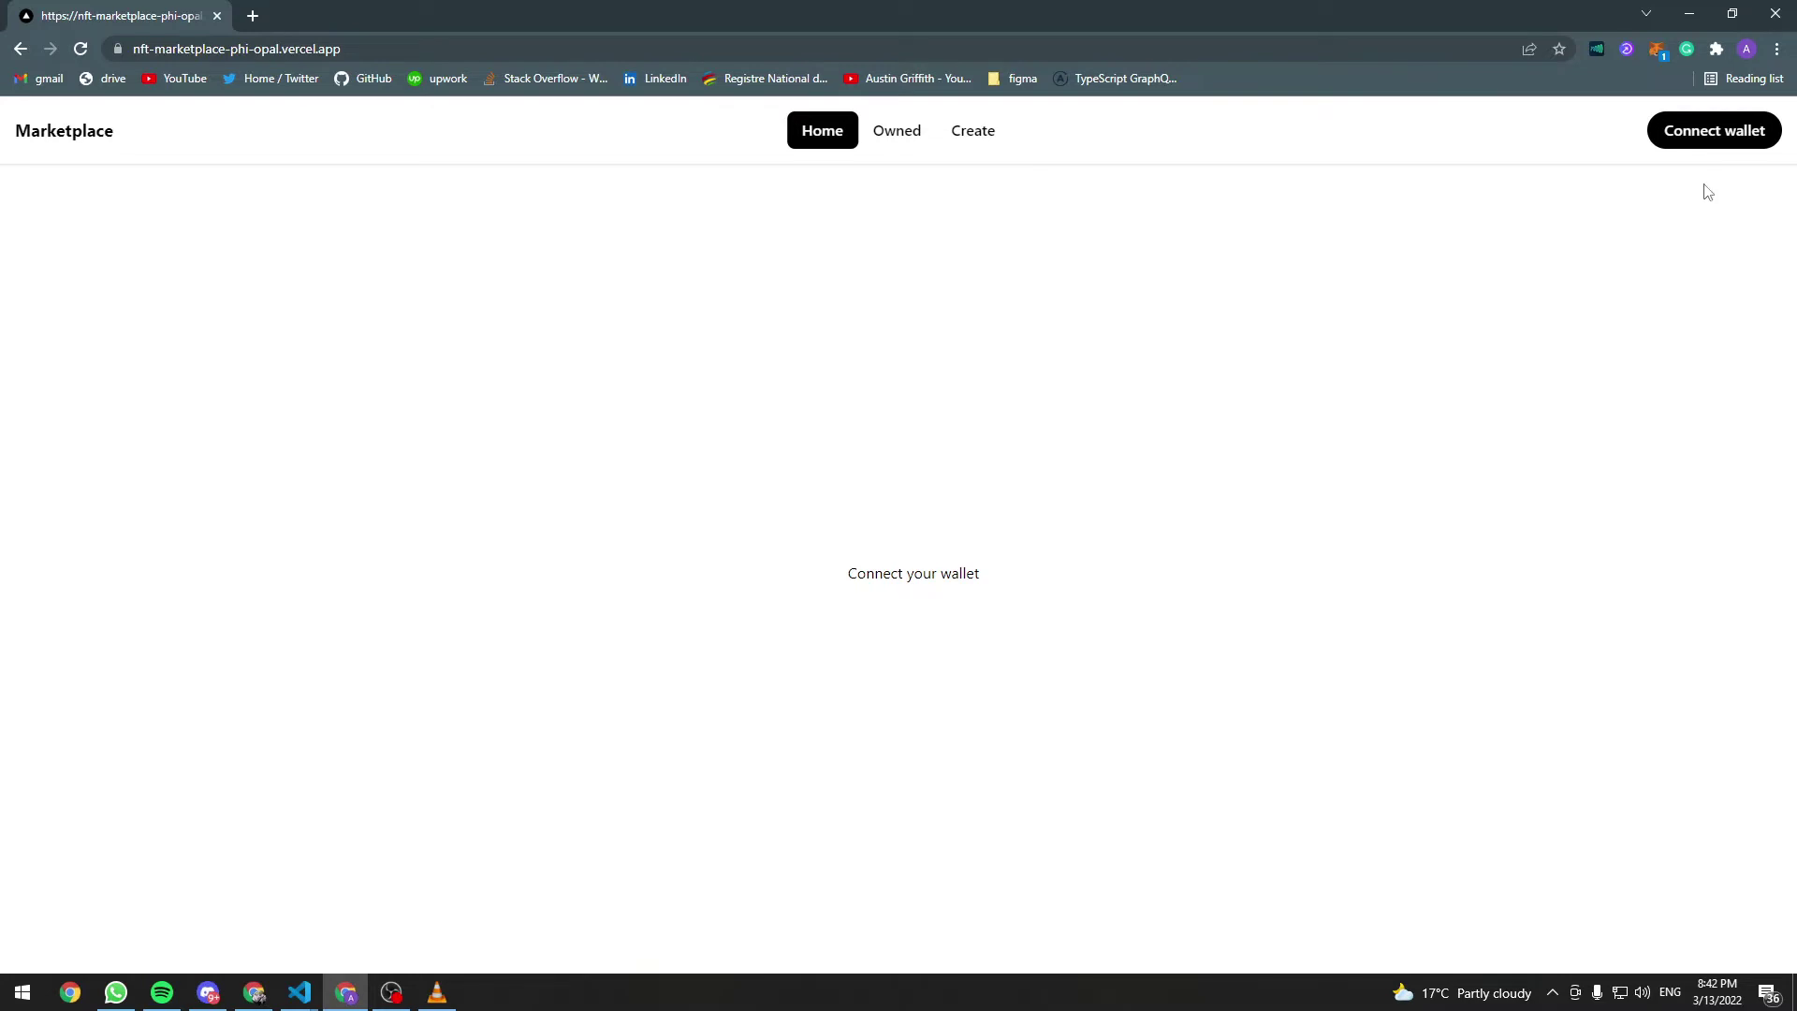
Unlock MetaMask with the wallet password and return to the marketplace page
{"action": "left_click", "coordinate": [1656, 49]}
{"action": "type", "text": "•"}
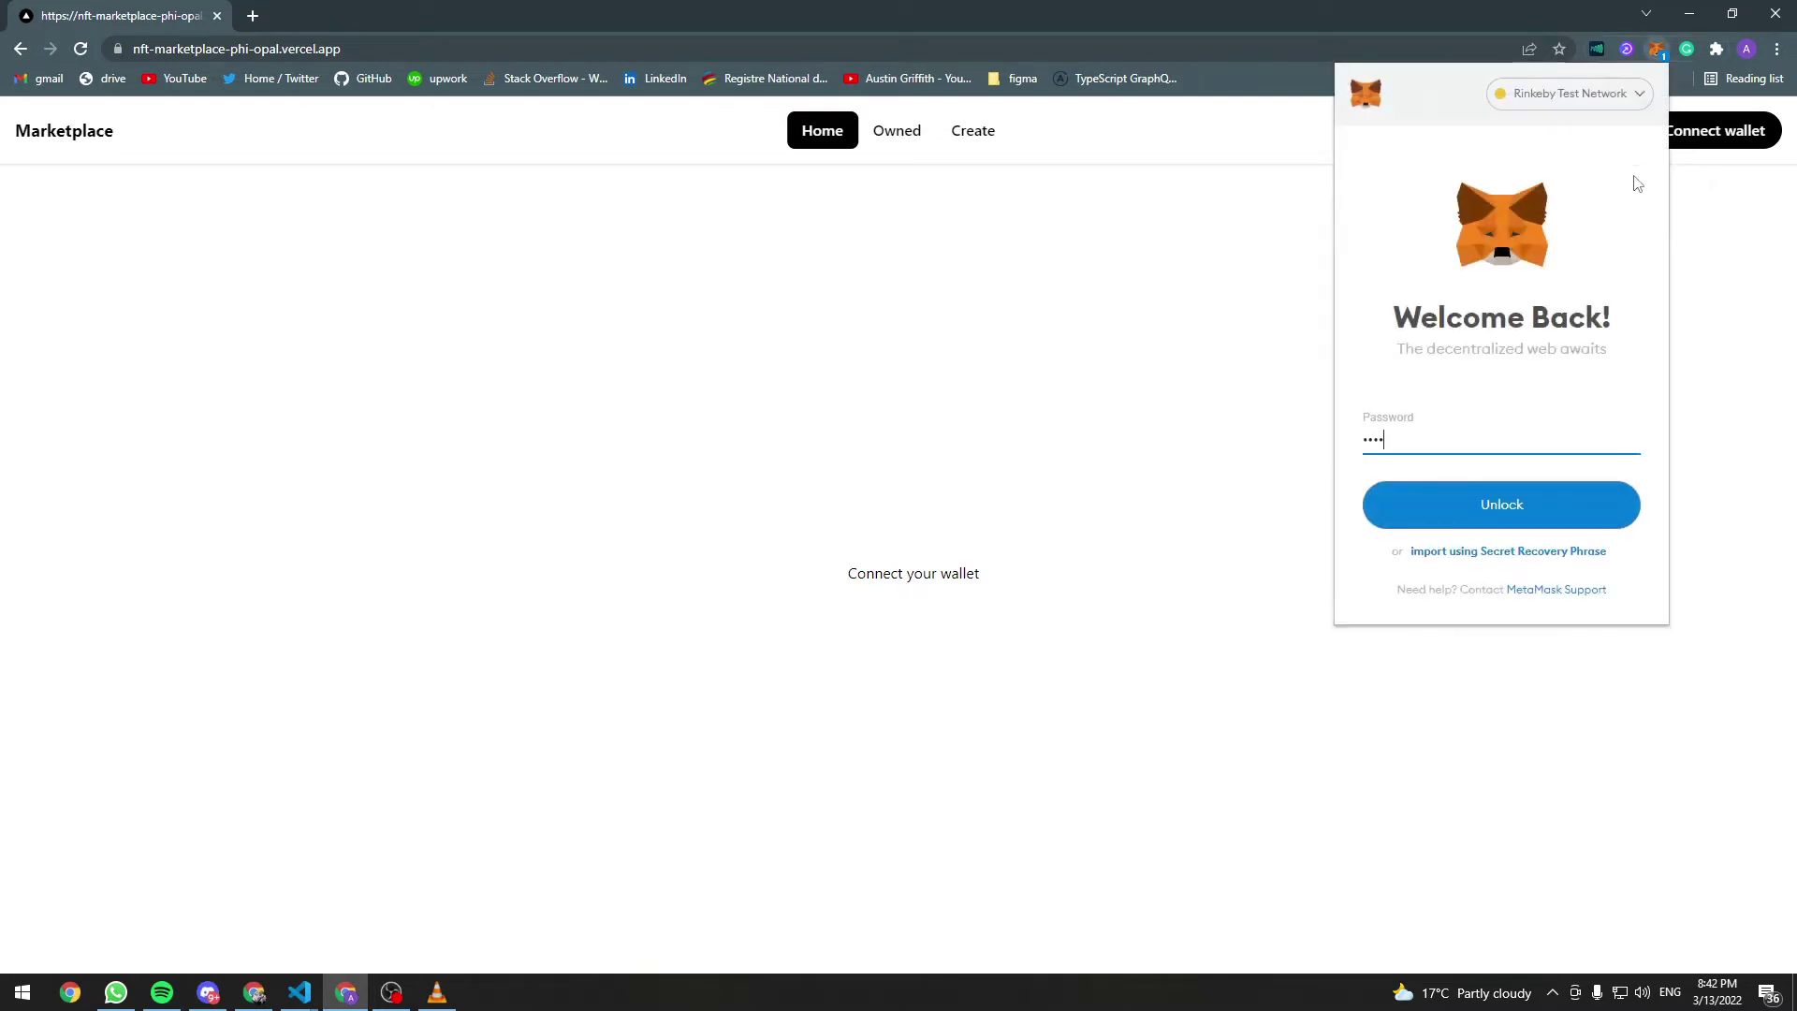
{"action": "type", "text": "••••••••••"}
{"action": "key", "text": "Return"}
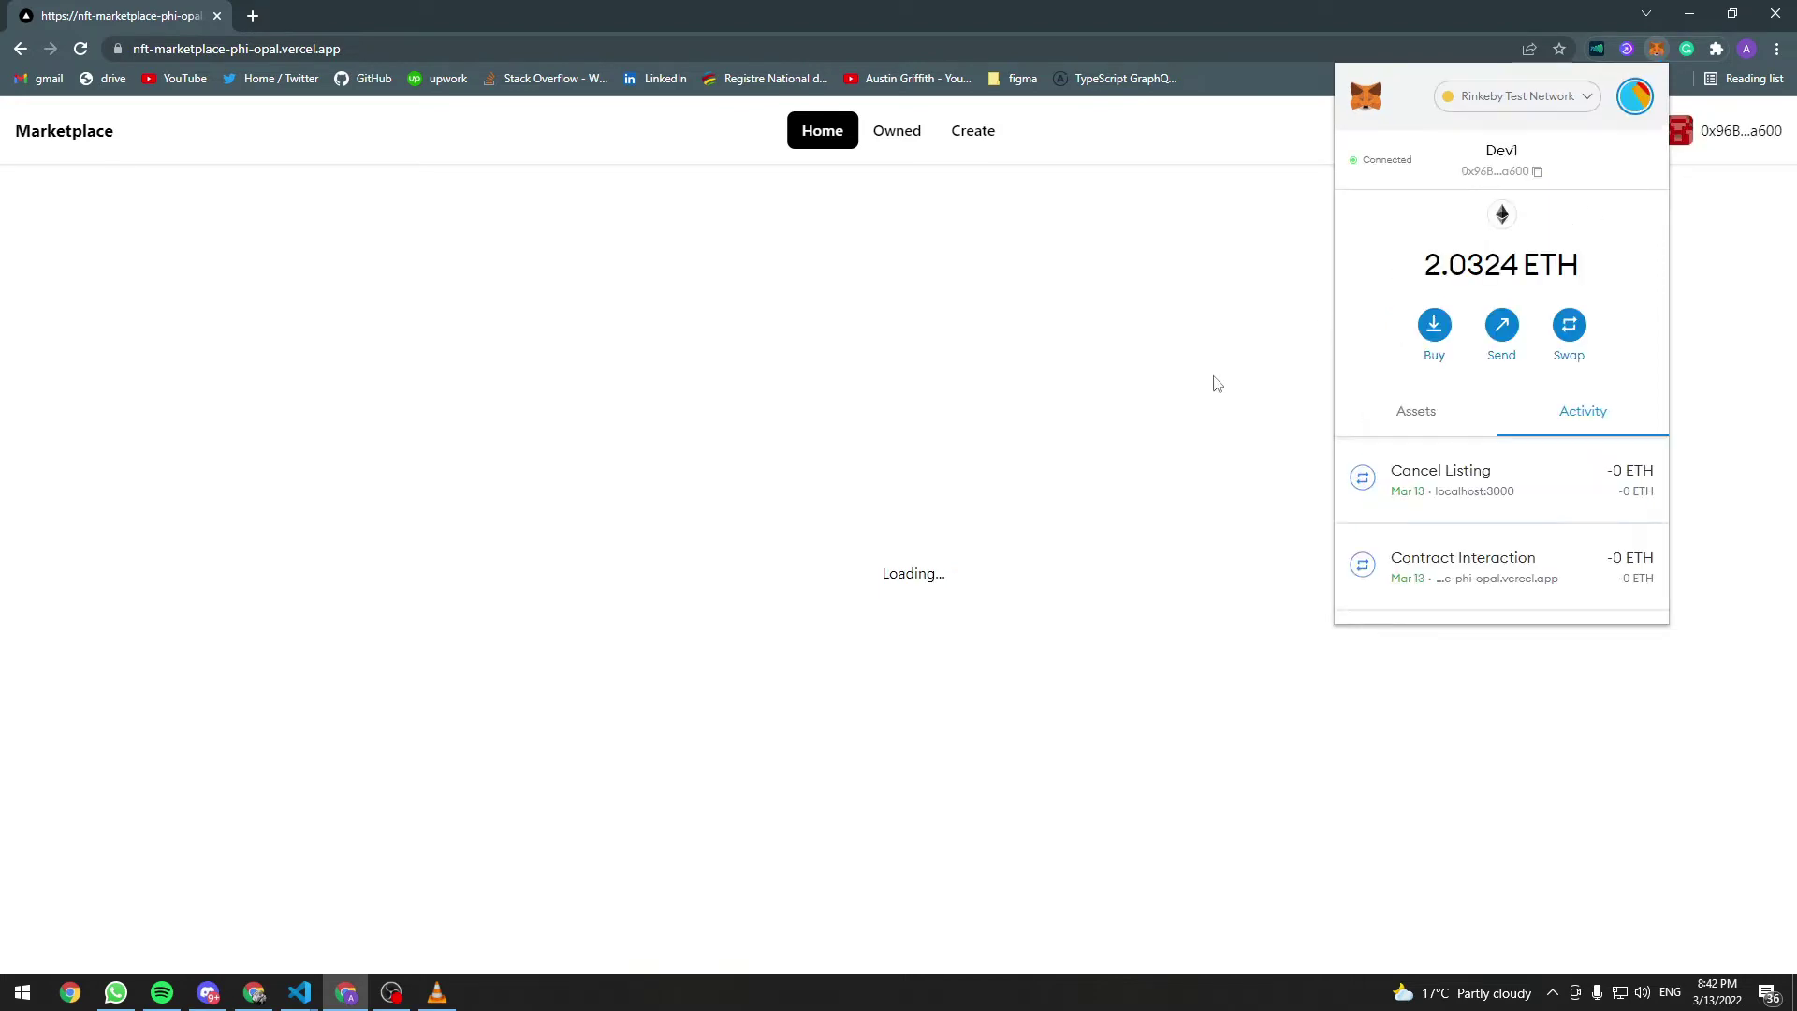
{"action": "left_click", "coordinate": [903, 580]}
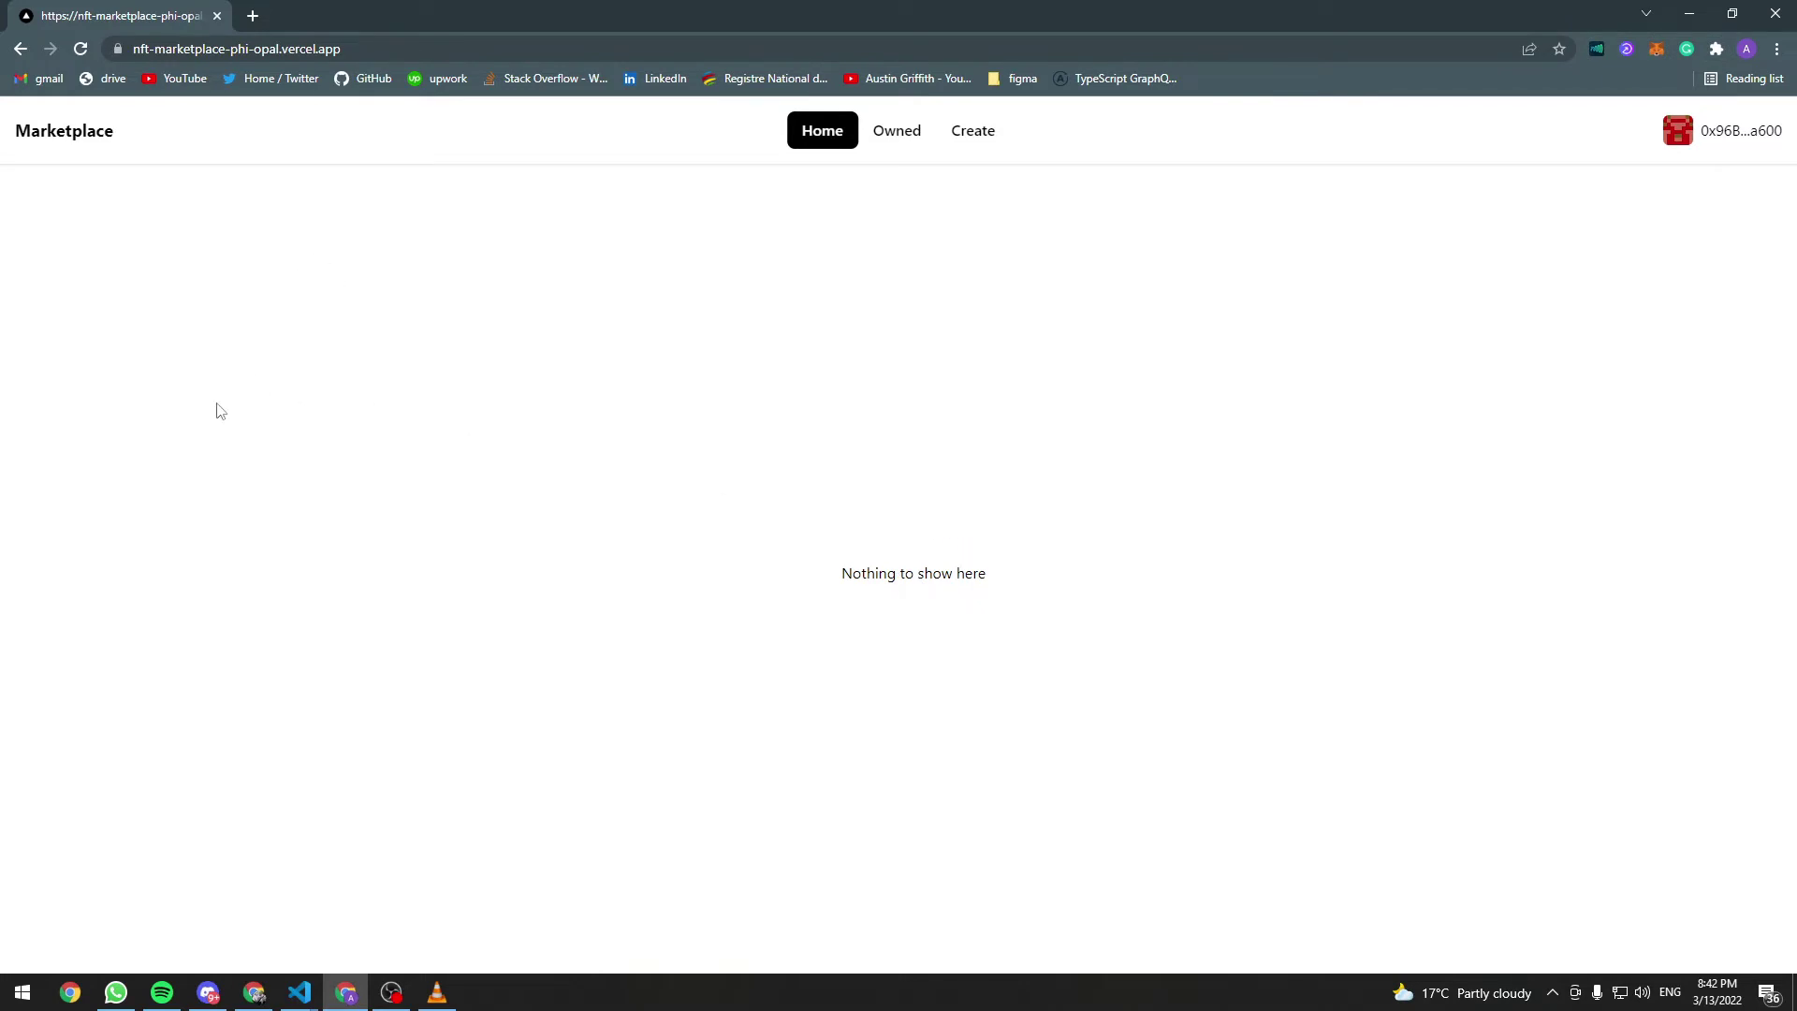
View owned NFTs Escanor, Tanjiro, Zenitsu and the listed Black catcher at 0.001 ETH
{"action": "left_click", "coordinate": [880, 137]}
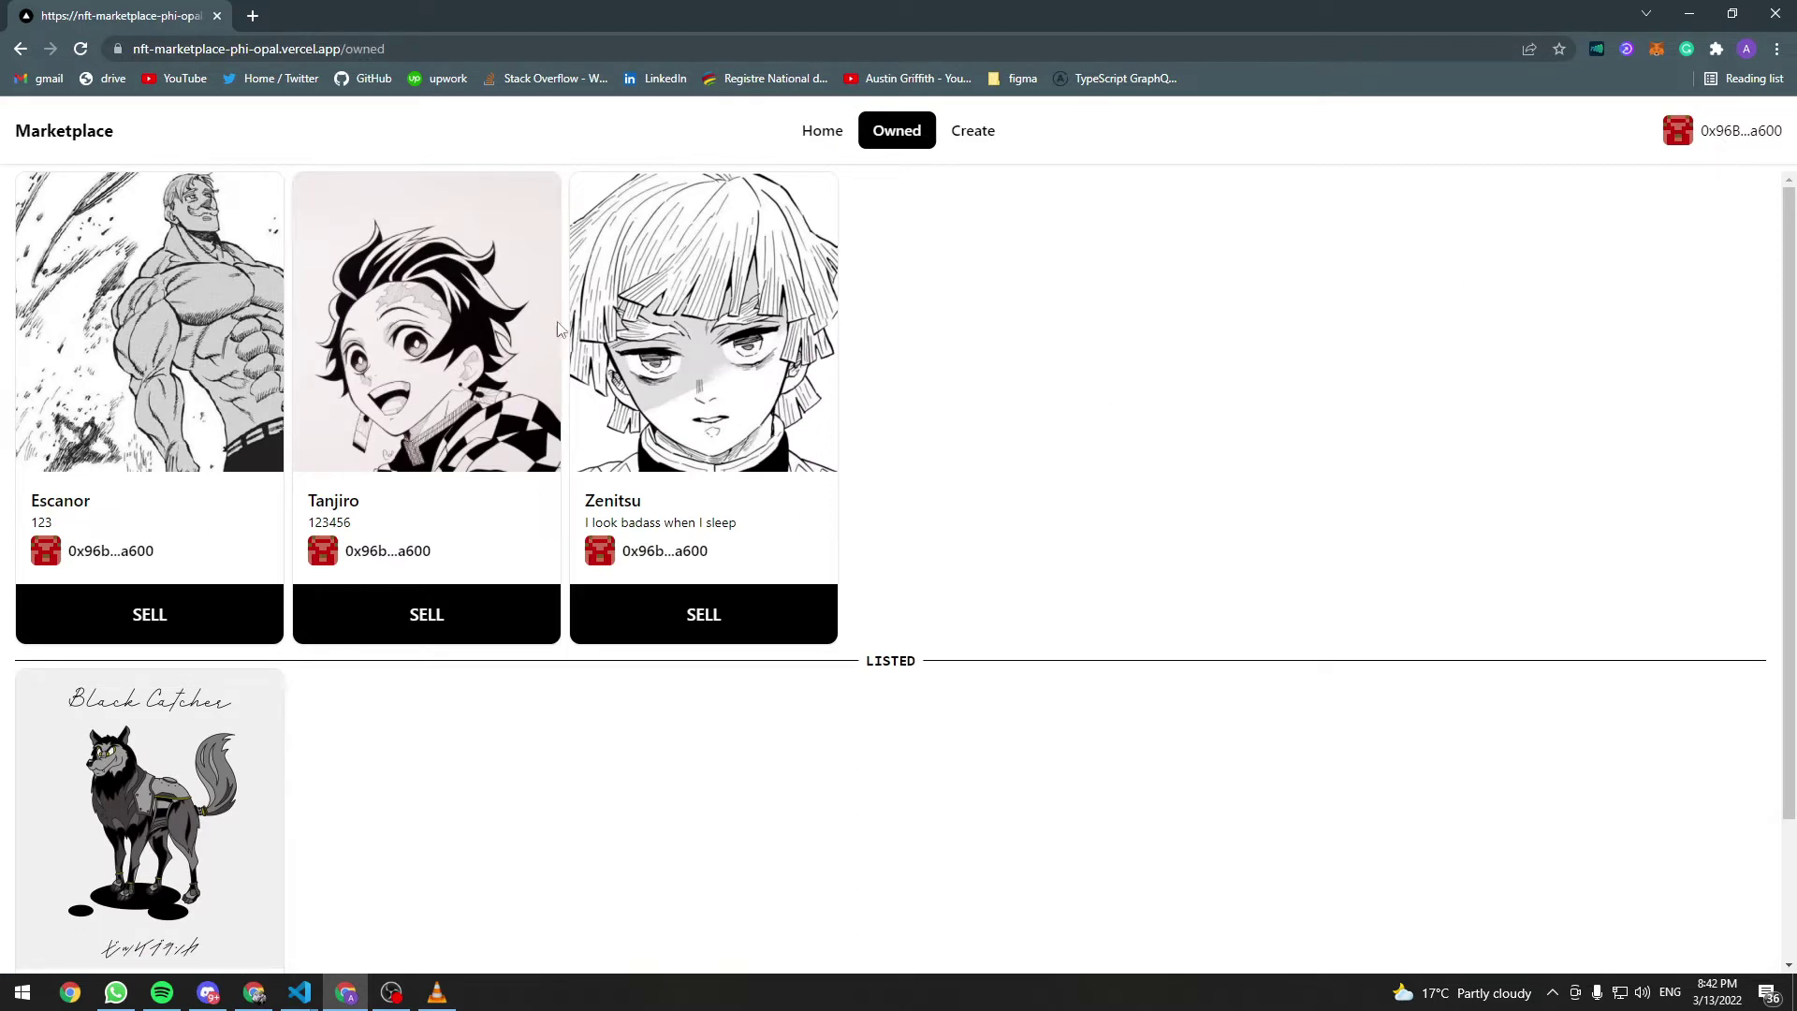
{"action": "scroll", "coordinate": [346, 571], "scroll_direction": "down", "scroll_amount": 2}
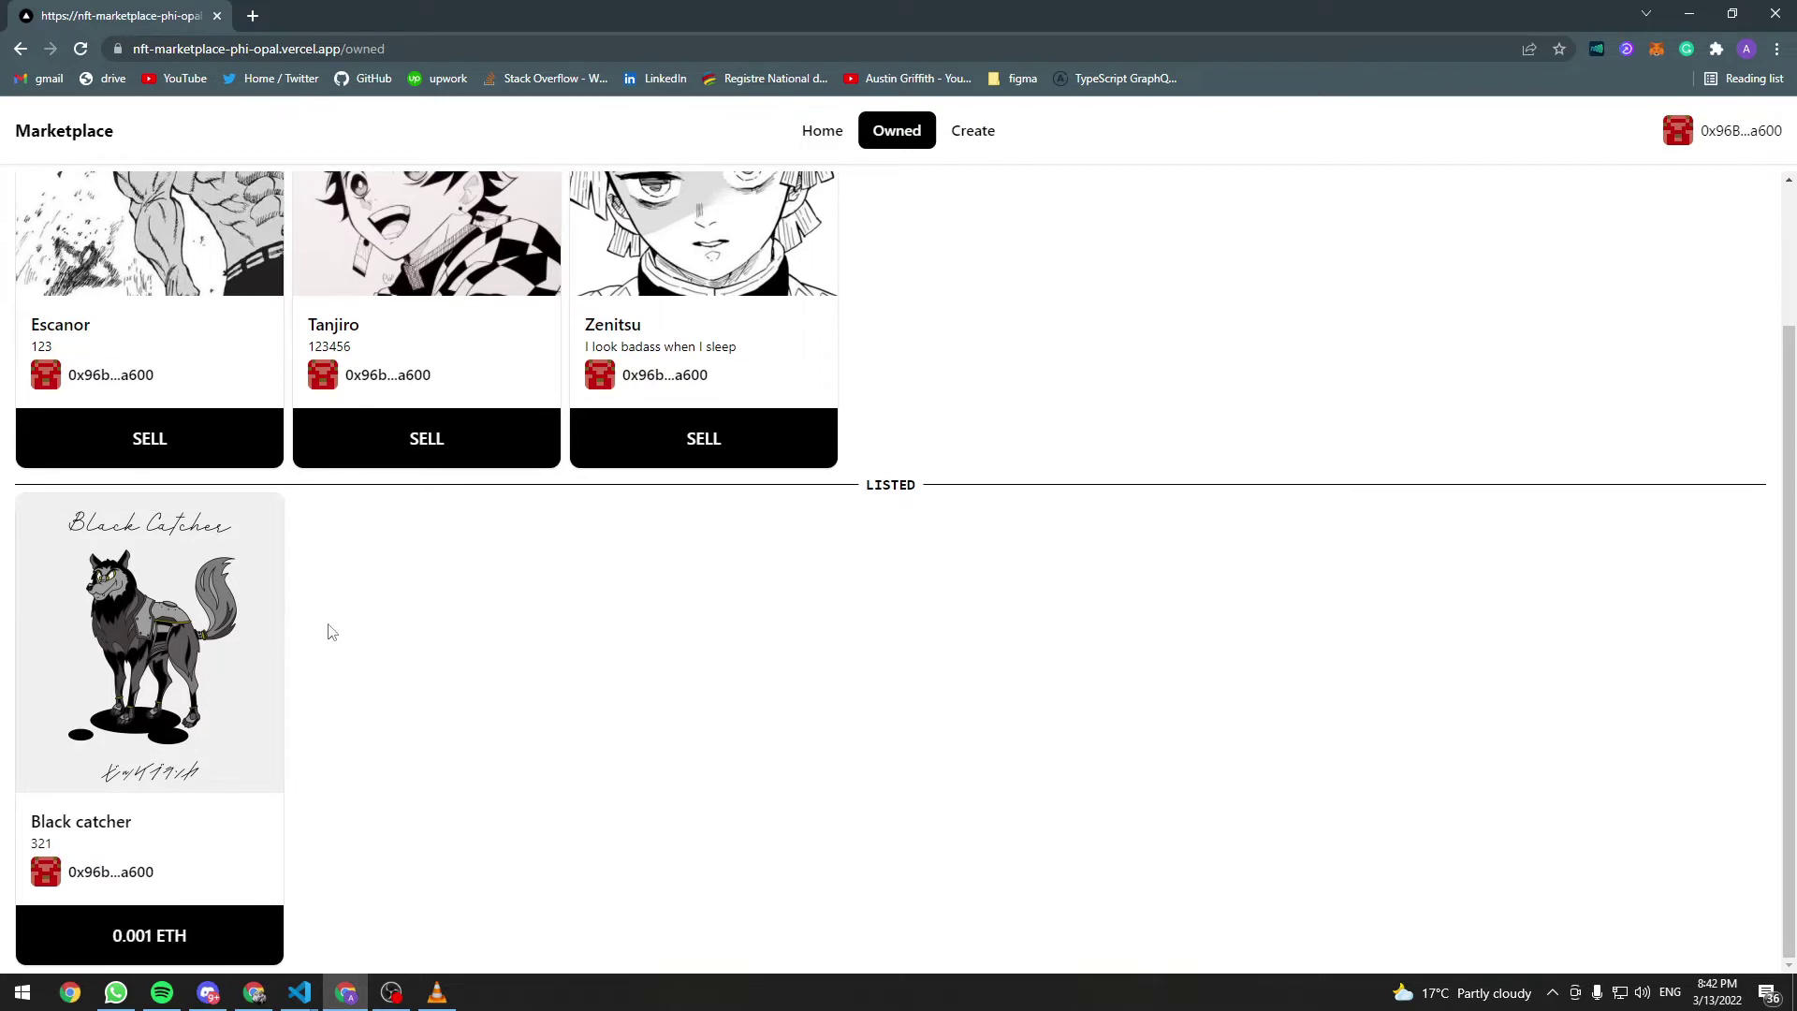
Put the Zenitsu NFT up for sale at a price of 0.002 ETH
{"action": "left_click", "coordinate": [702, 462]}
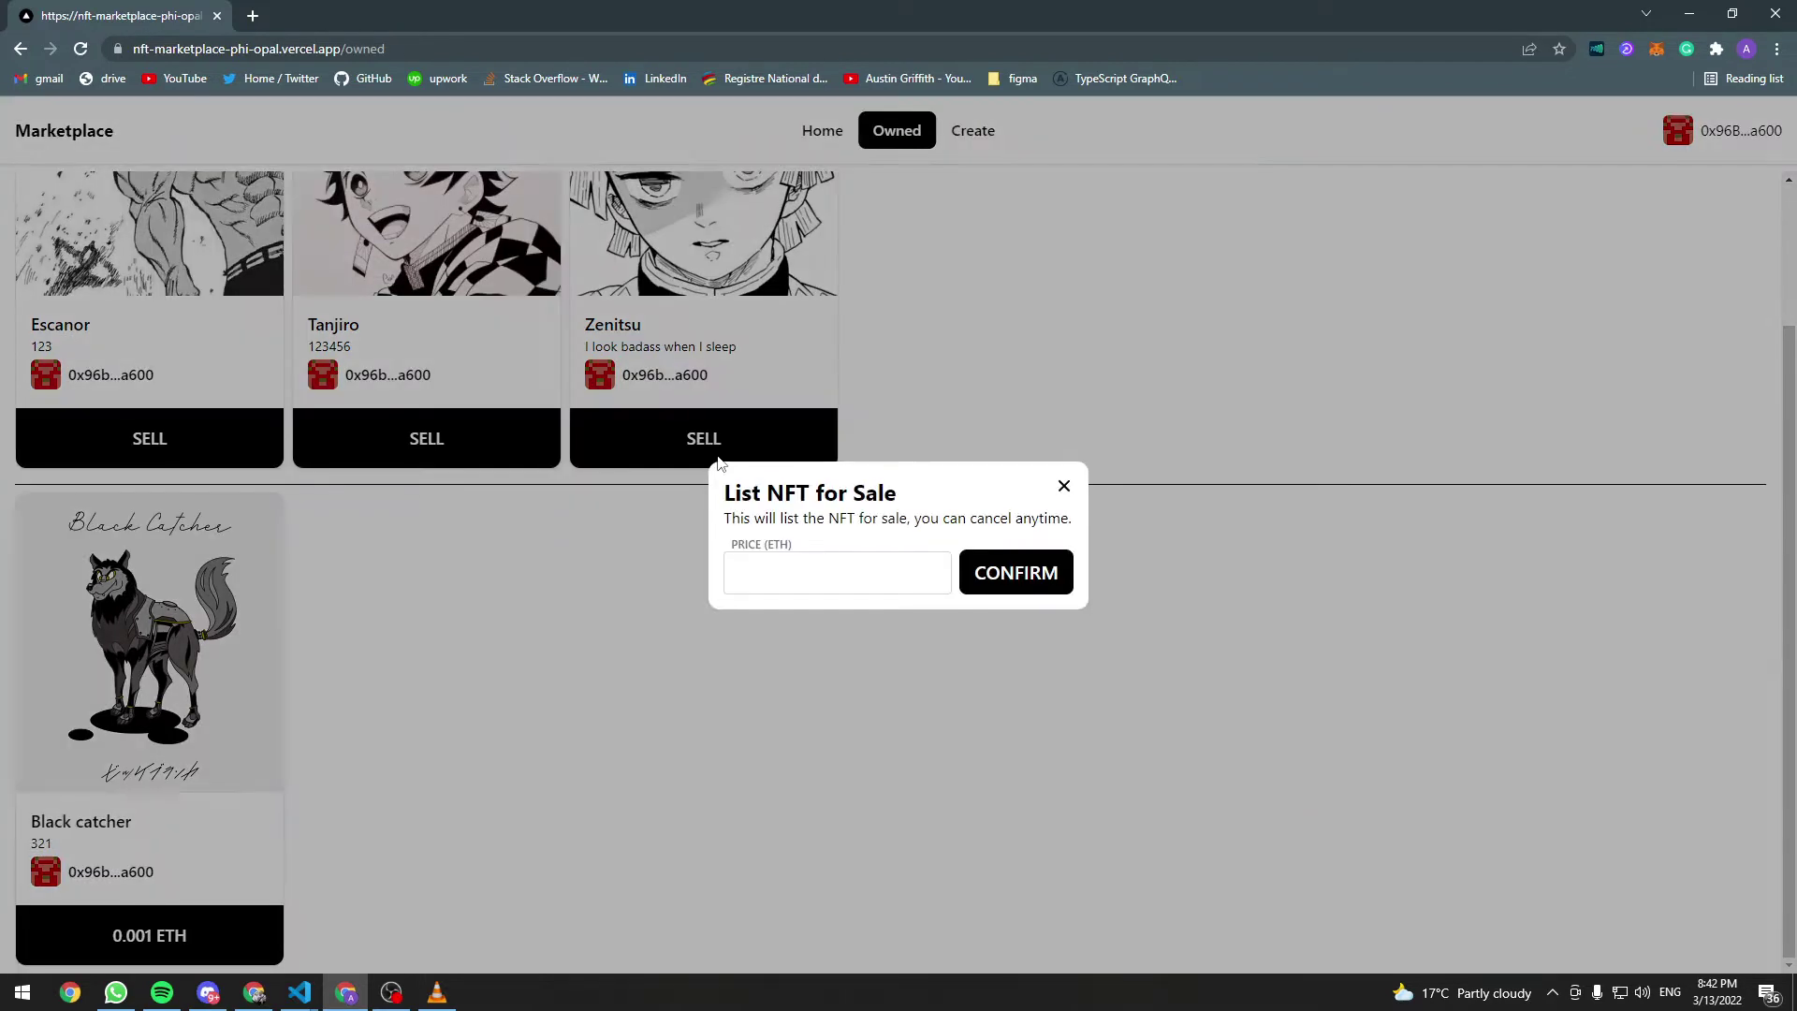
{"action": "left_click", "coordinate": [809, 561]}
{"action": "type", "text": "0.002"}
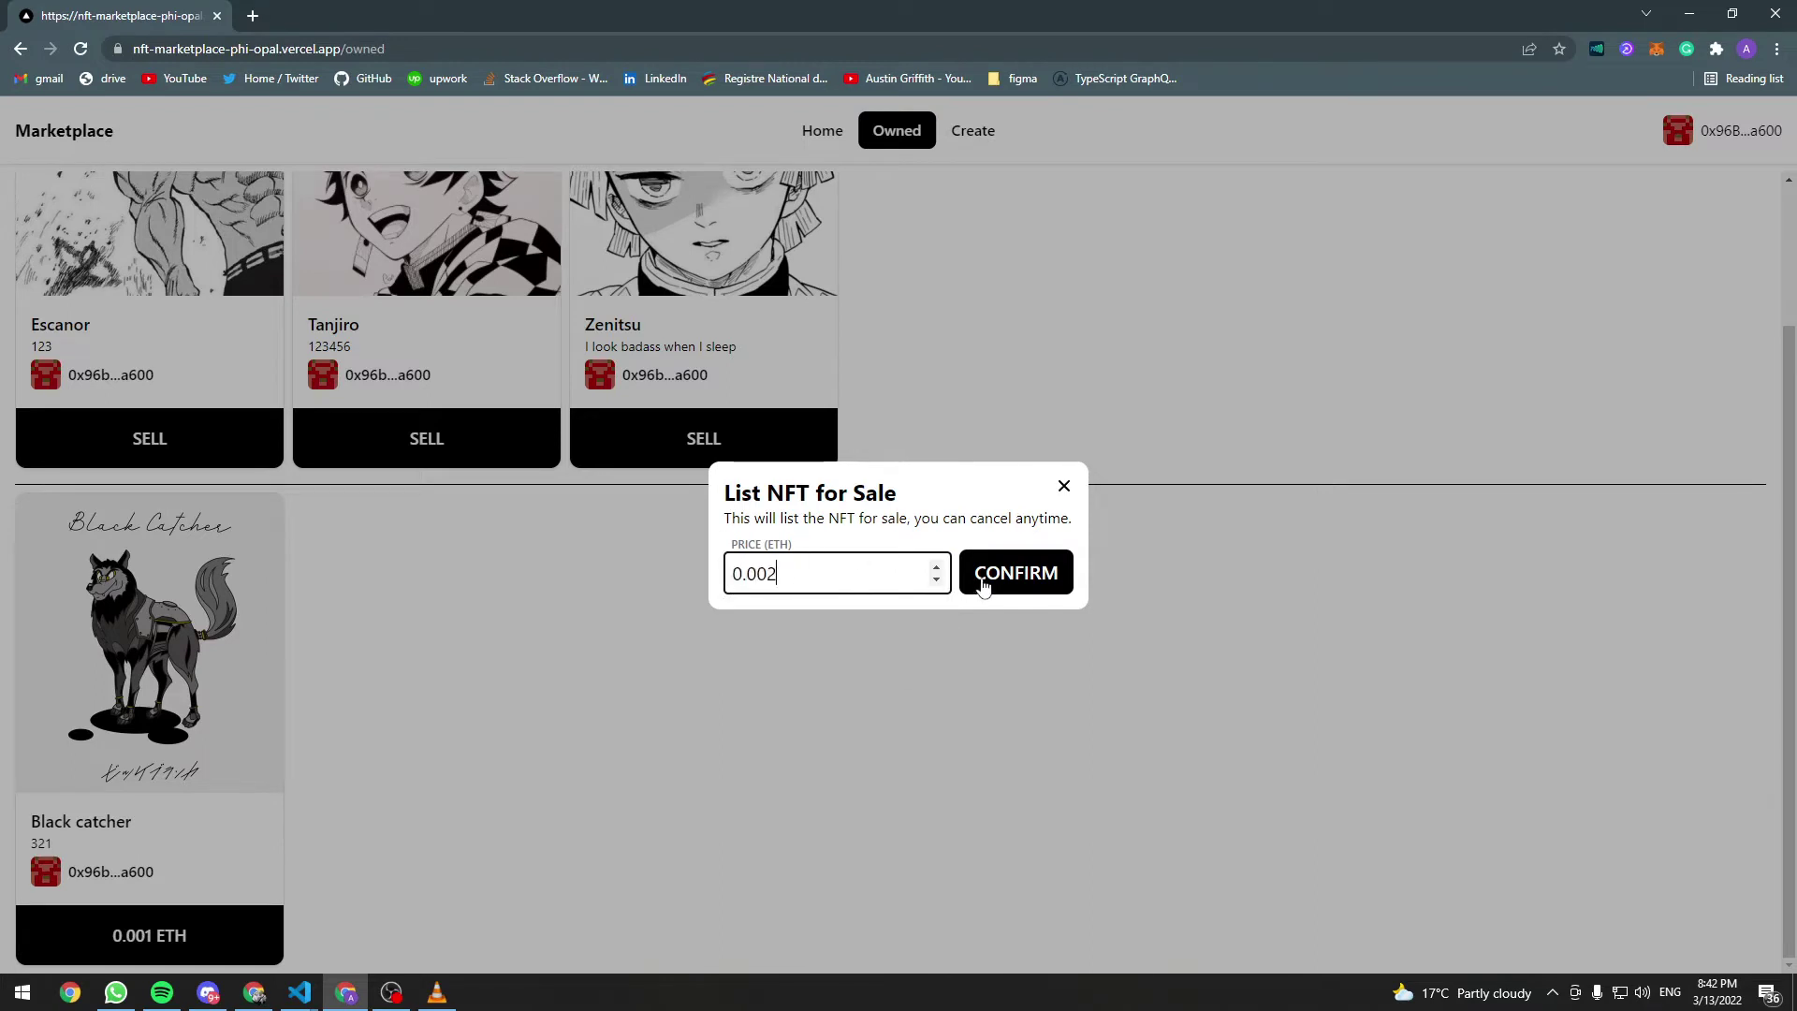
{"action": "left_click", "coordinate": [984, 580]}
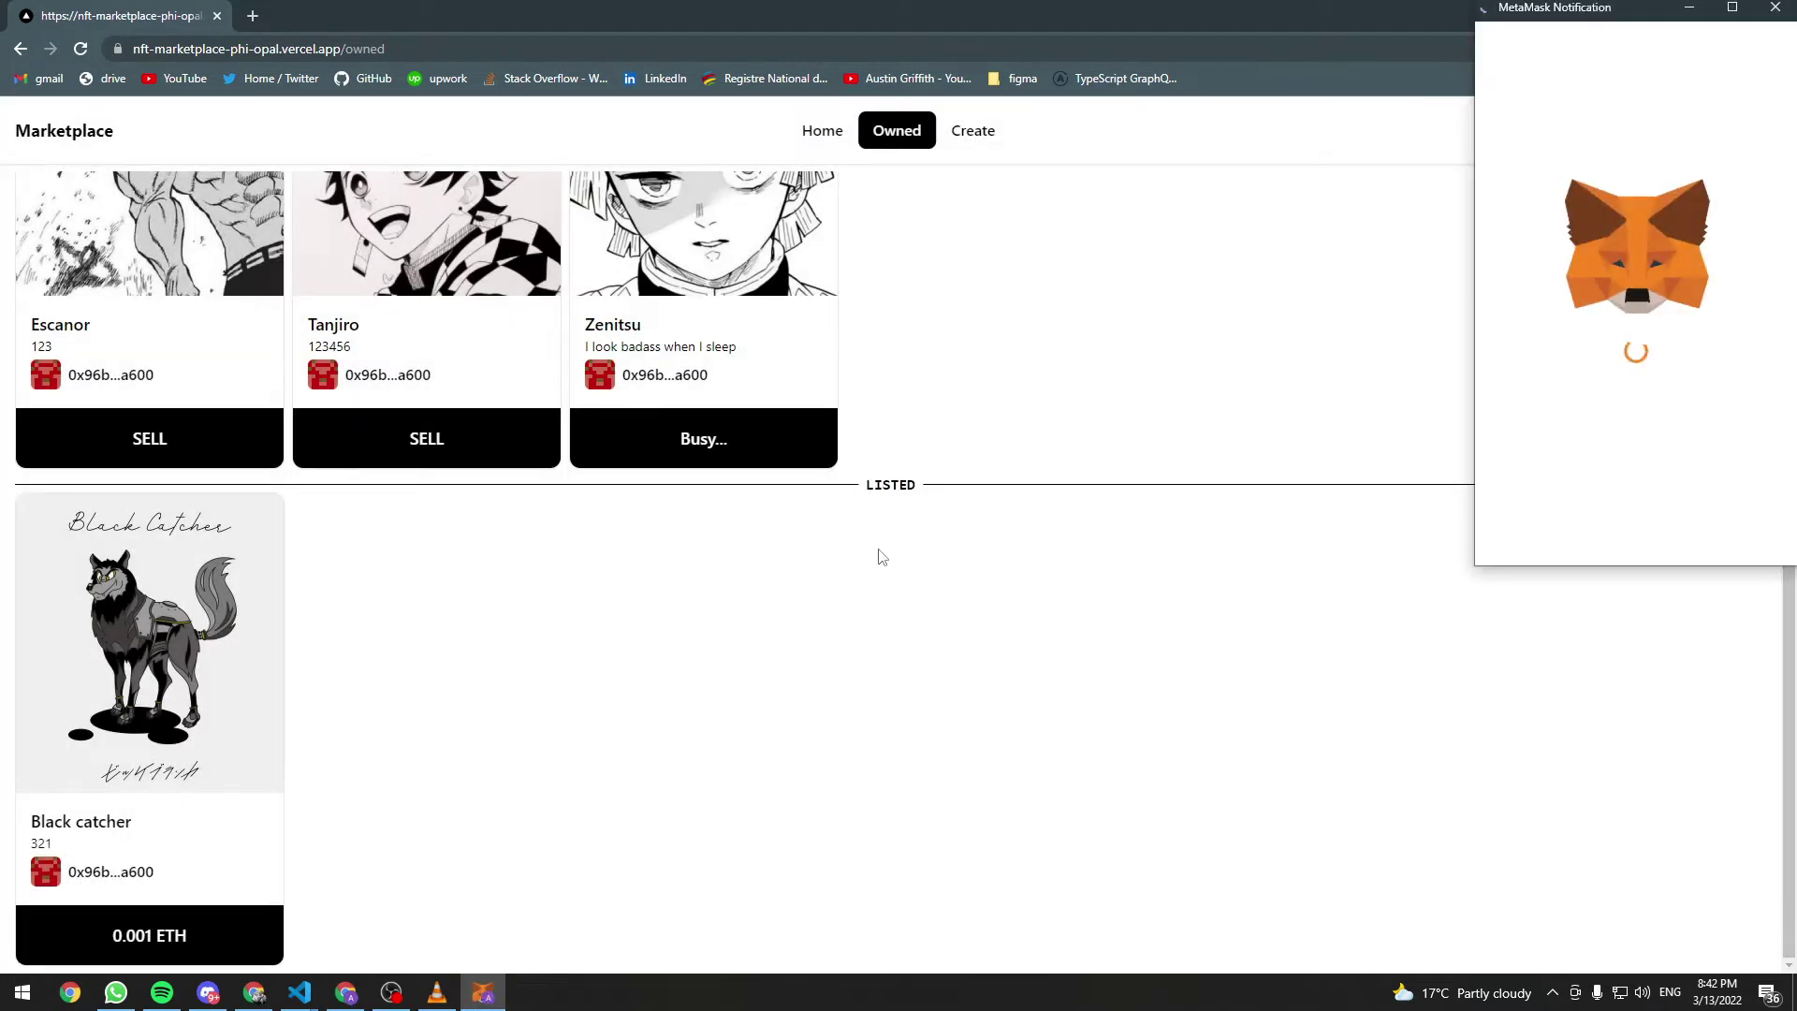
Approve the Zenitsu listing transaction in MetaMask and reload the page
{"action": "scroll", "coordinate": [1696, 512], "scroll_direction": "down", "scroll_amount": 2}
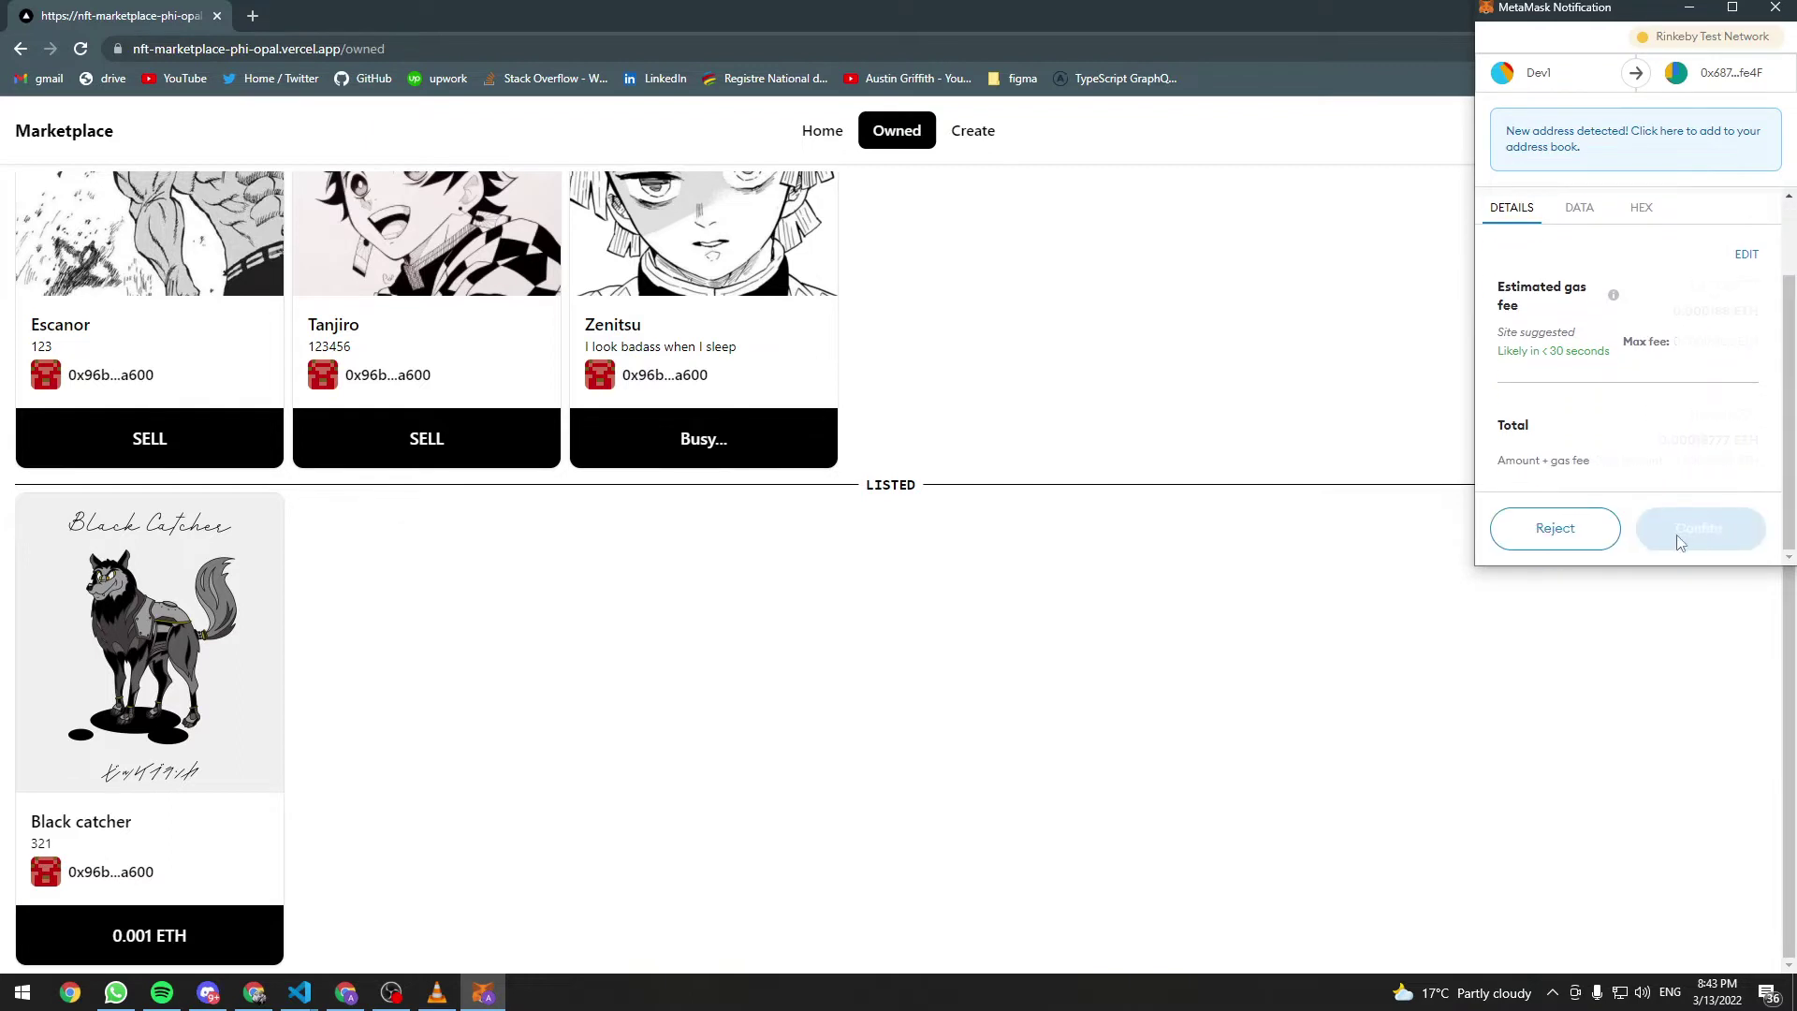
{"action": "left_click", "coordinate": [1690, 537]}
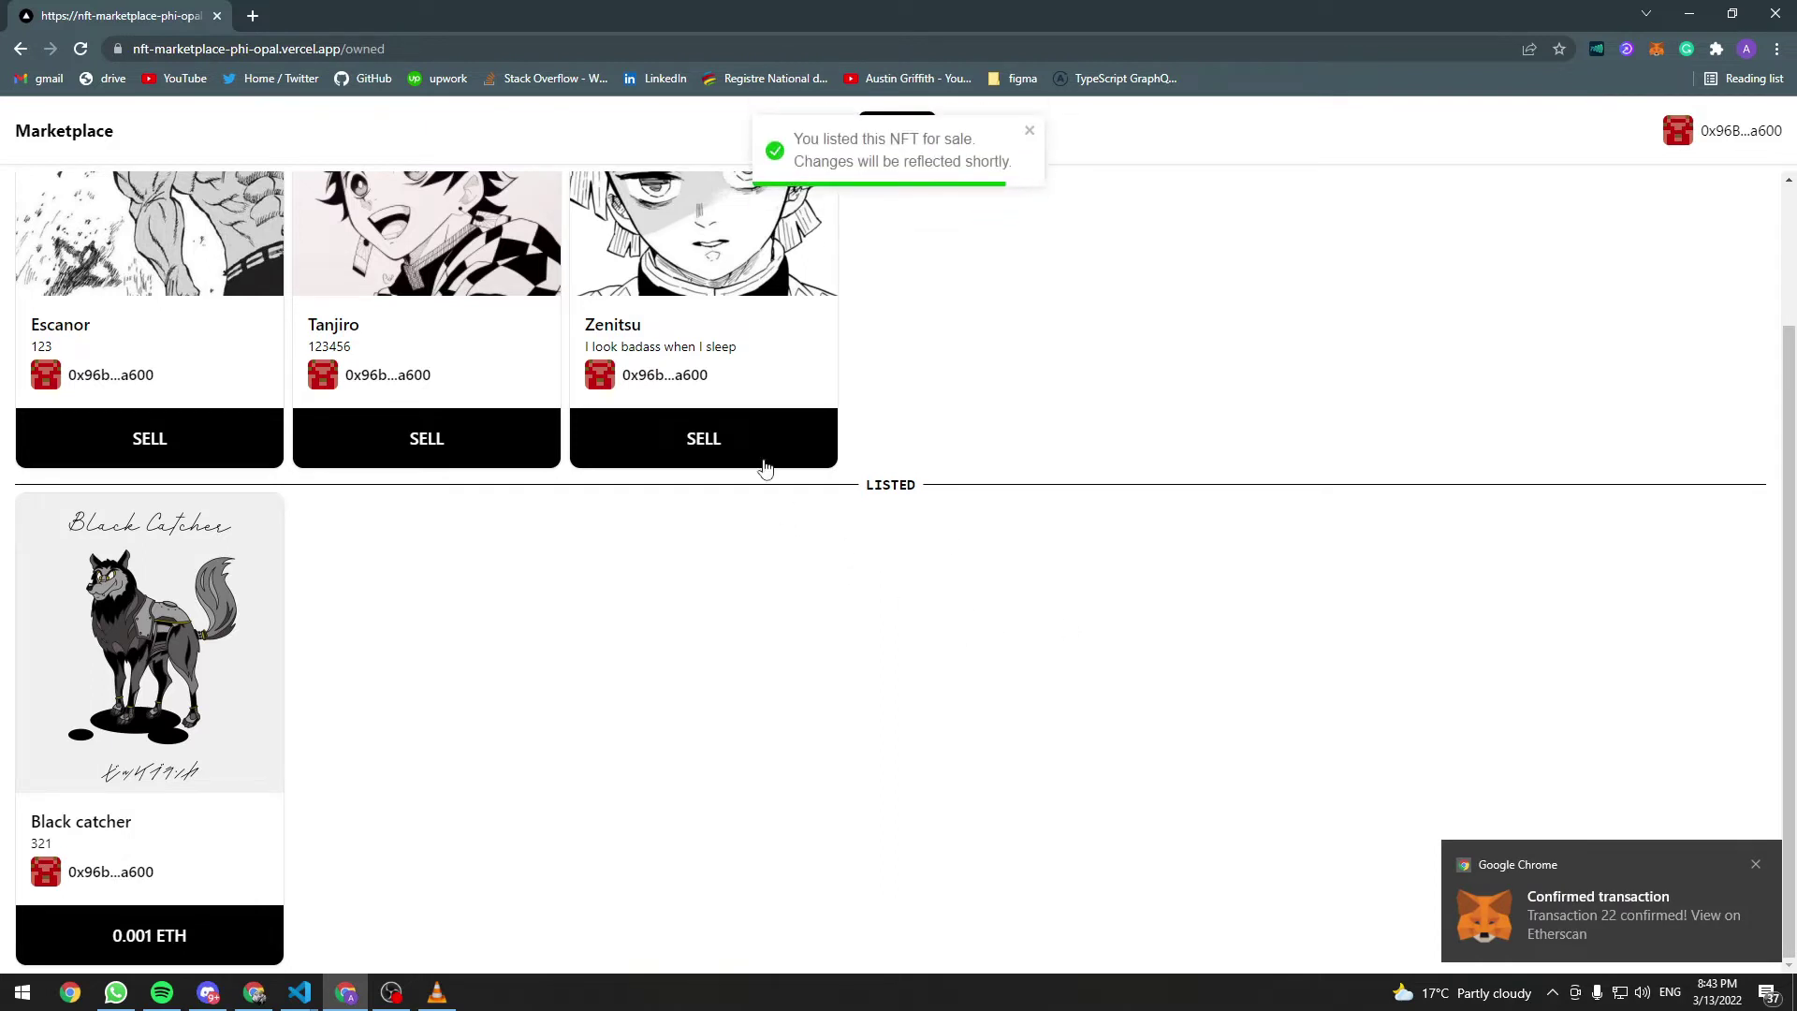
{"action": "left_click", "coordinate": [1756, 864]}
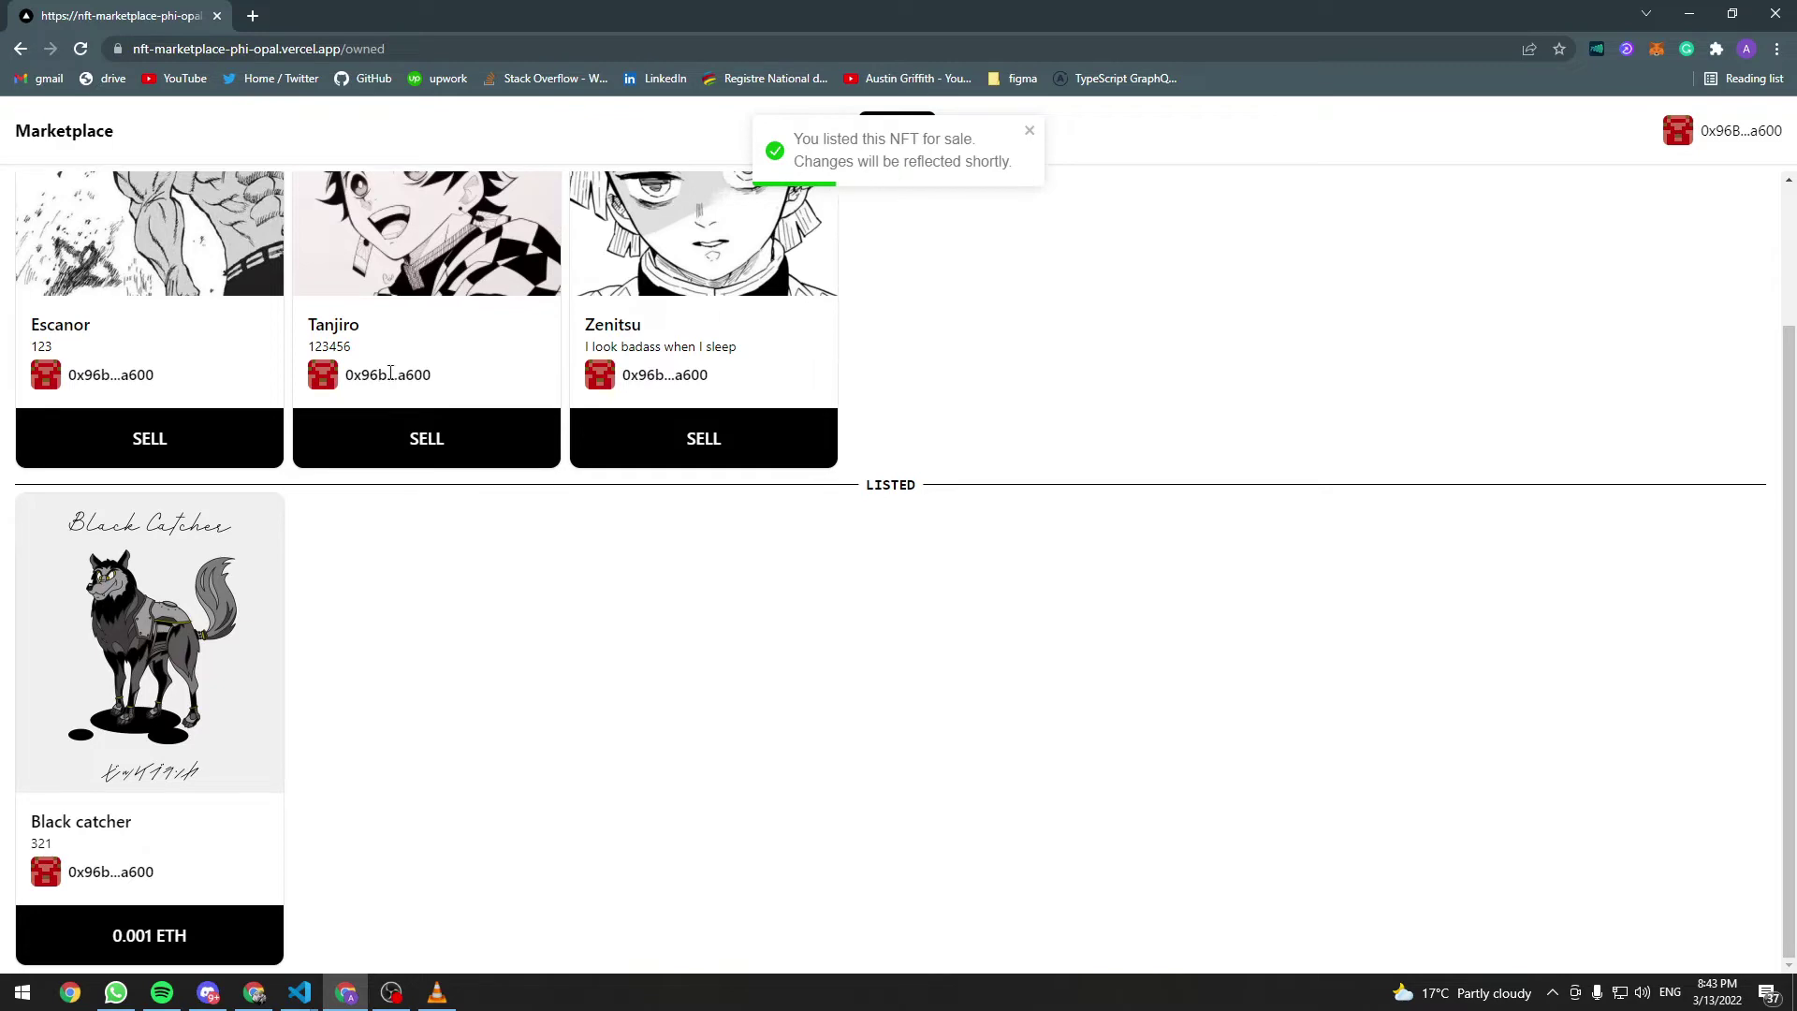
{"action": "left_click", "coordinate": [83, 50]}
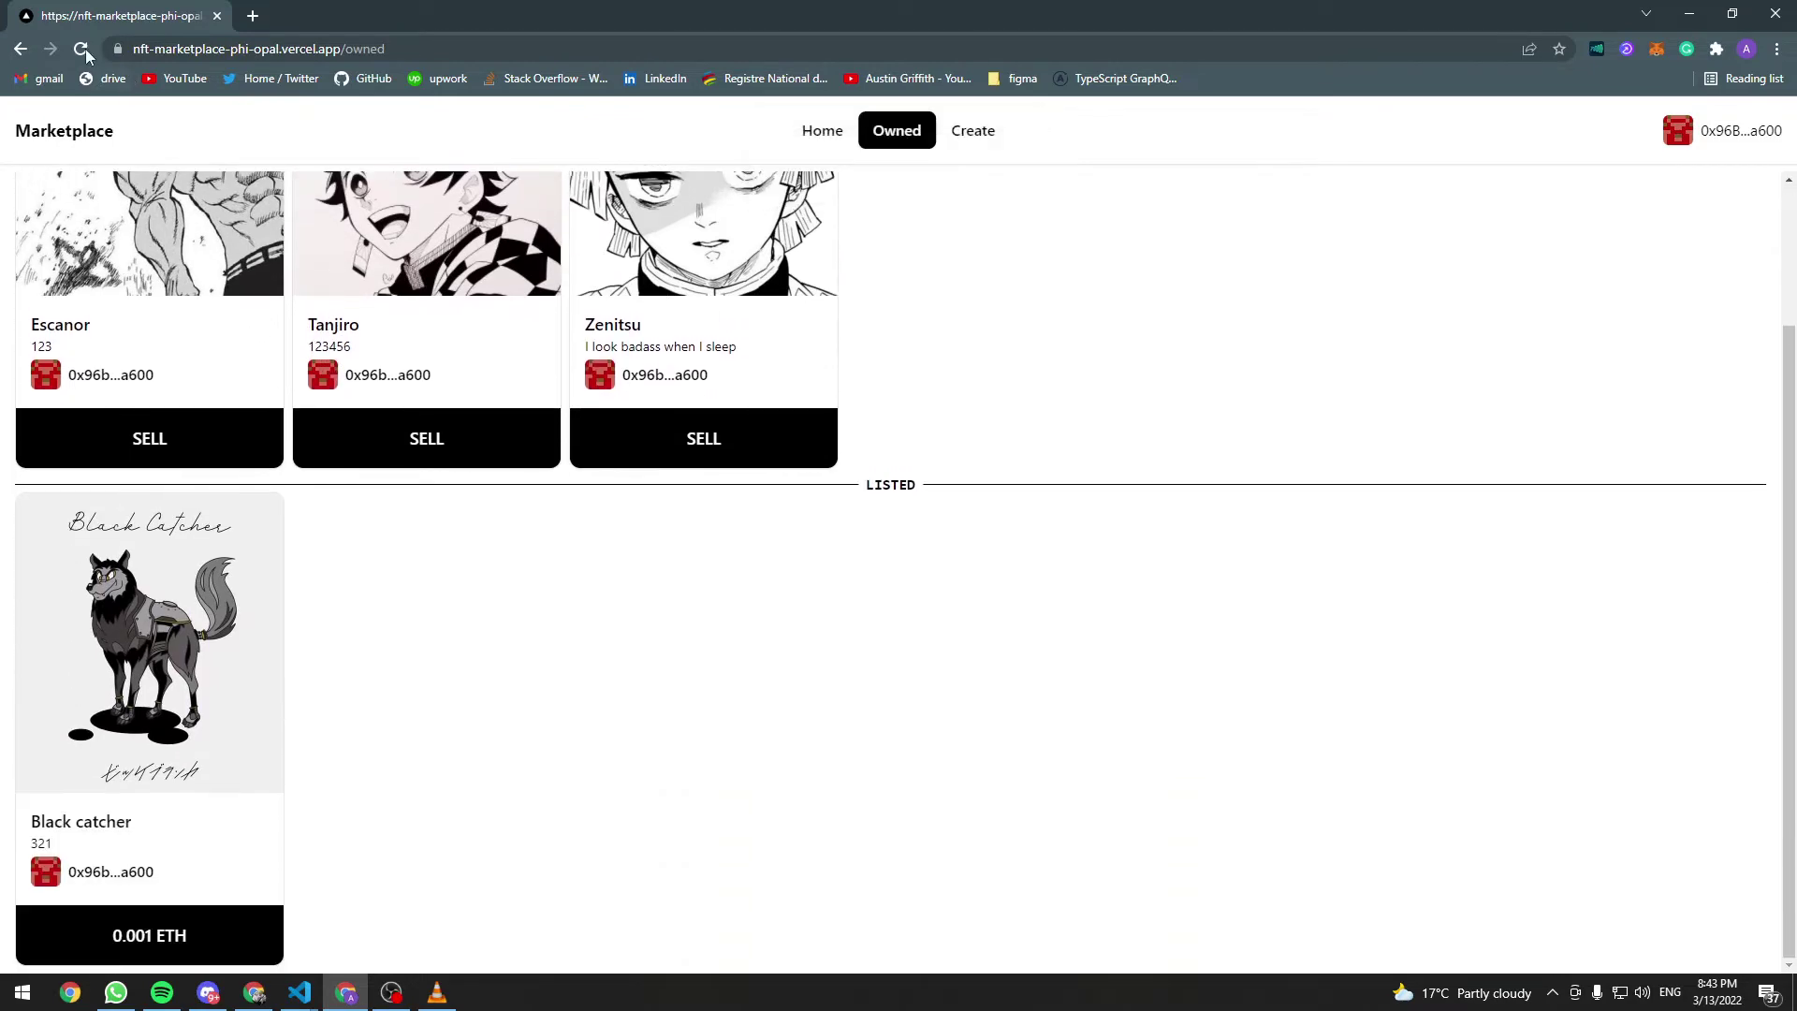
Reload the Owned page until Zenitsu shows under Listed at 0.002 ETH beside Black catcher
{"action": "left_click", "coordinate": [82, 50]}
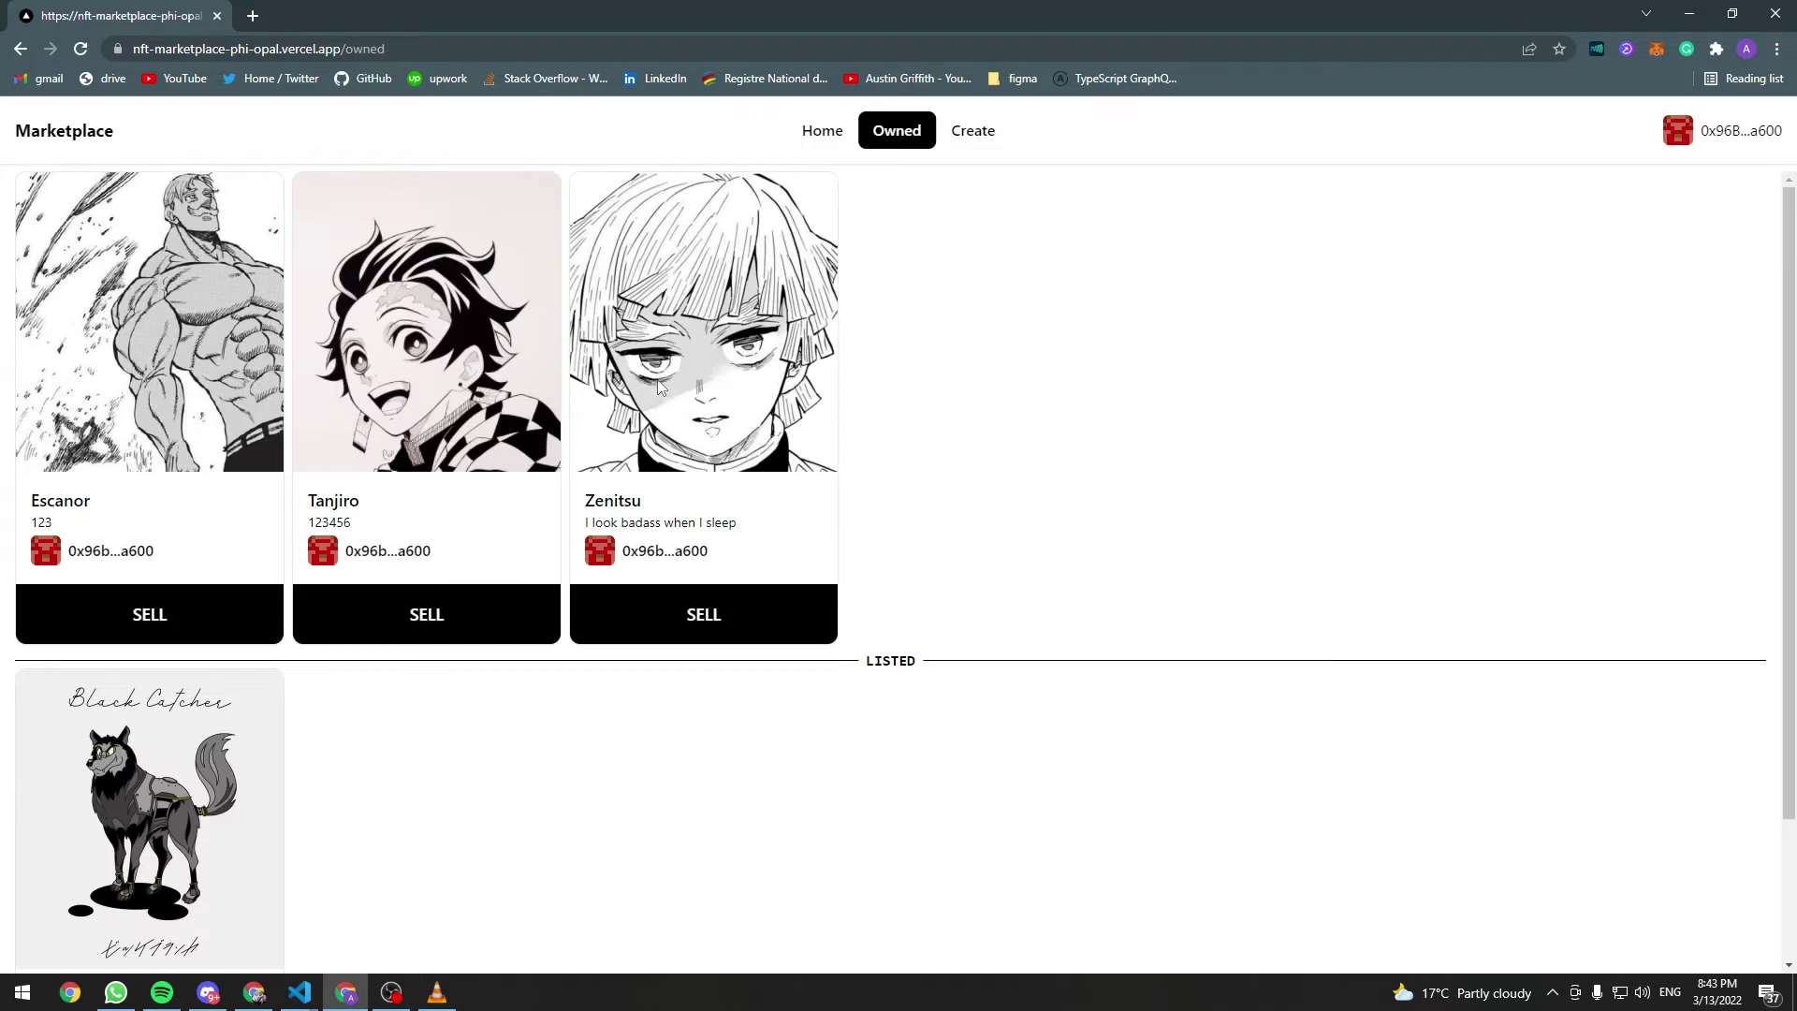
{"action": "left_click", "coordinate": [83, 50]}
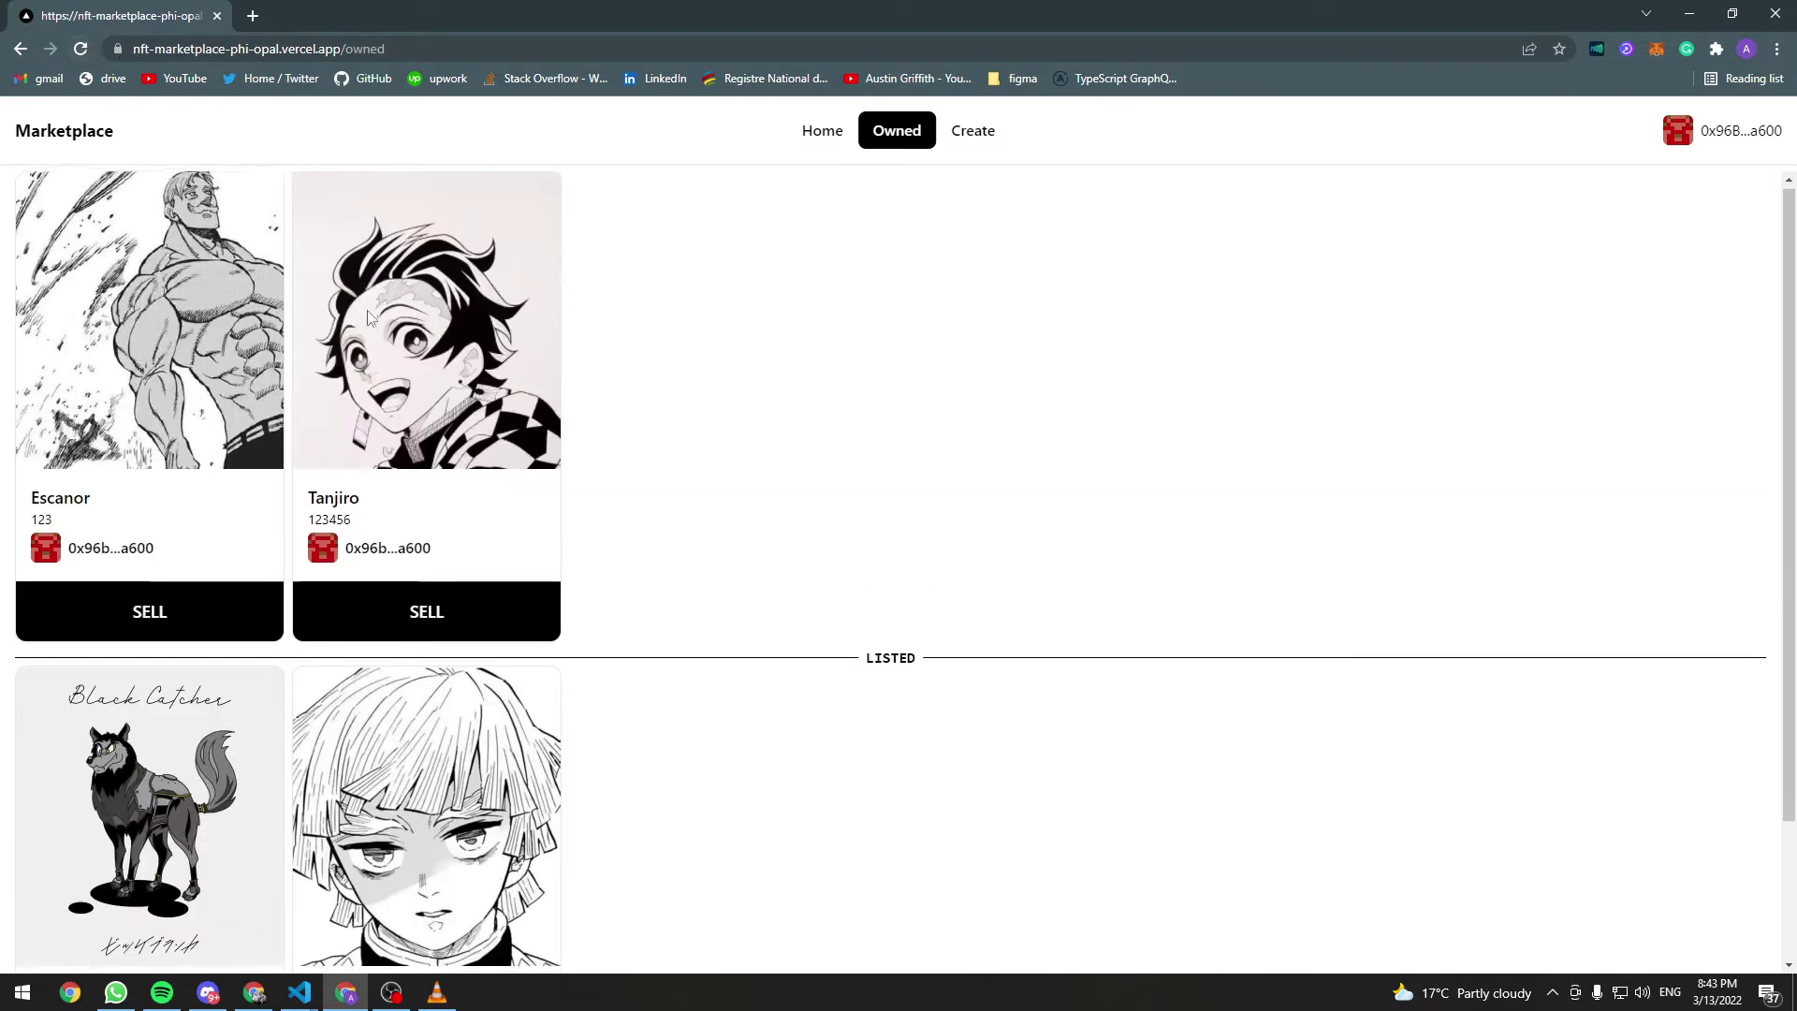
{"action": "scroll", "coordinate": [402, 328], "scroll_direction": "down", "scroll_amount": 2}
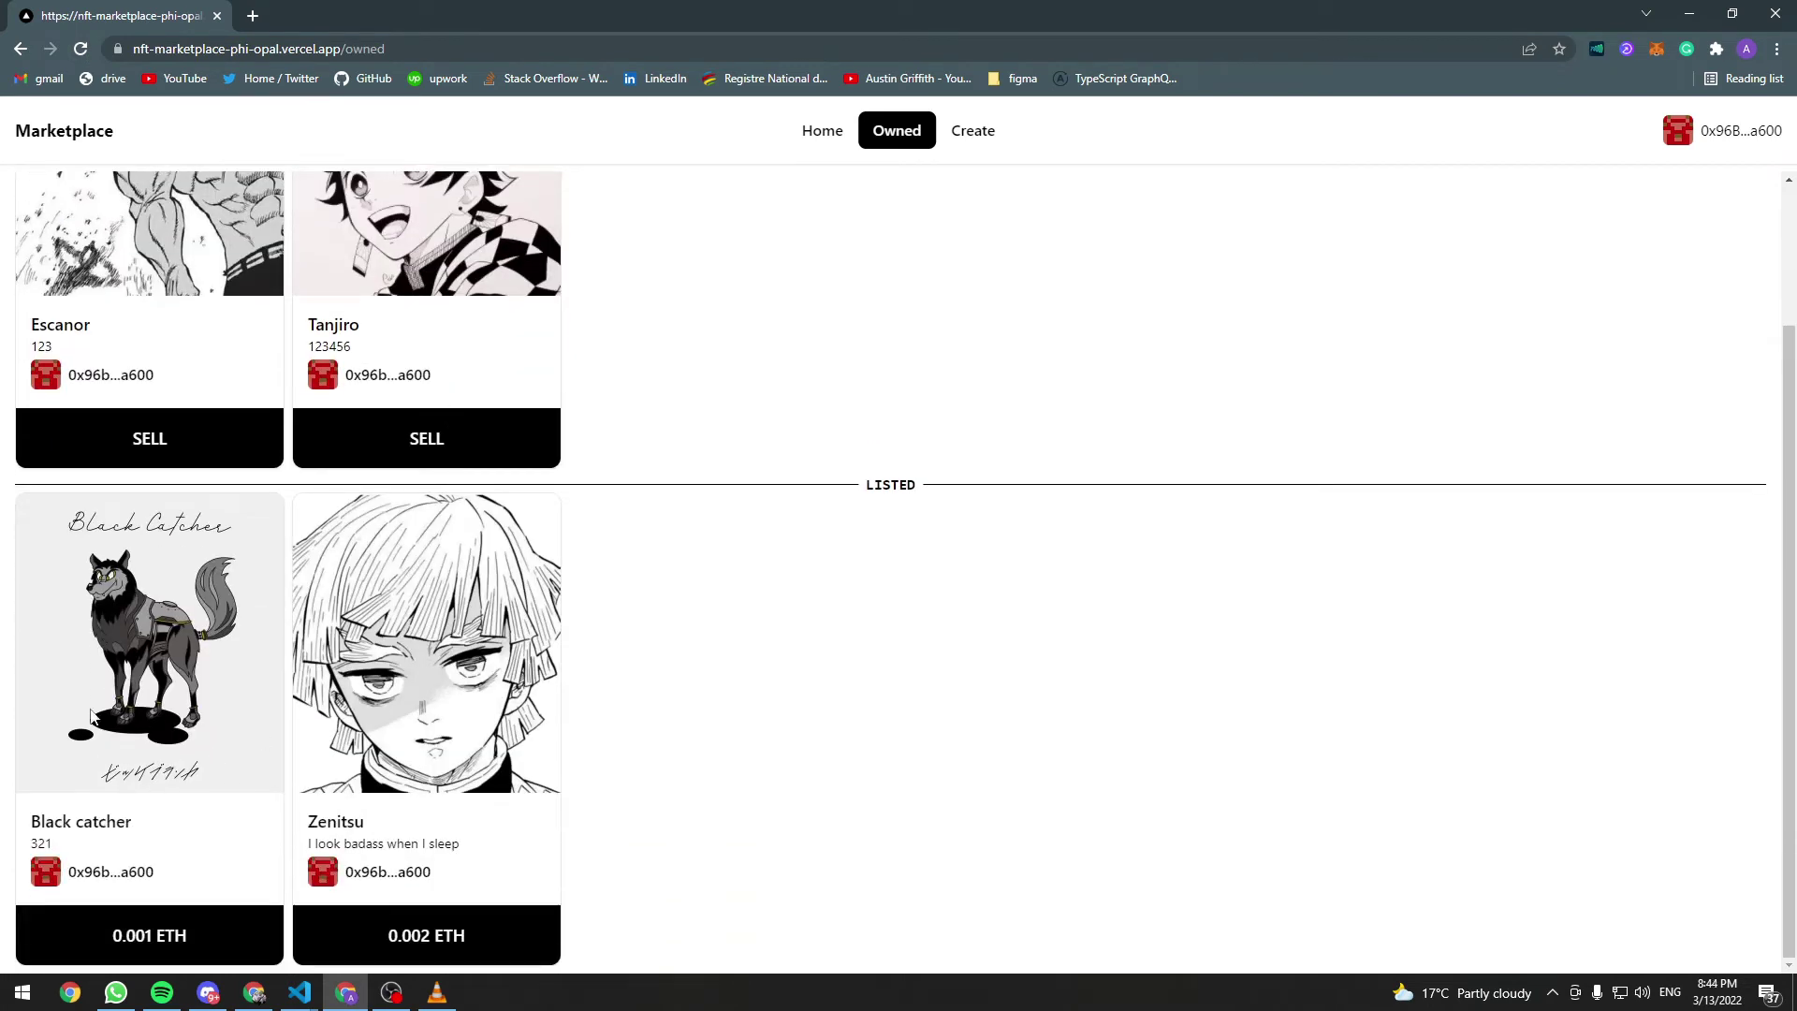
Cancel the Black catcher listing and approve the cancellation in MetaMask
{"action": "left_click", "coordinate": [135, 935]}
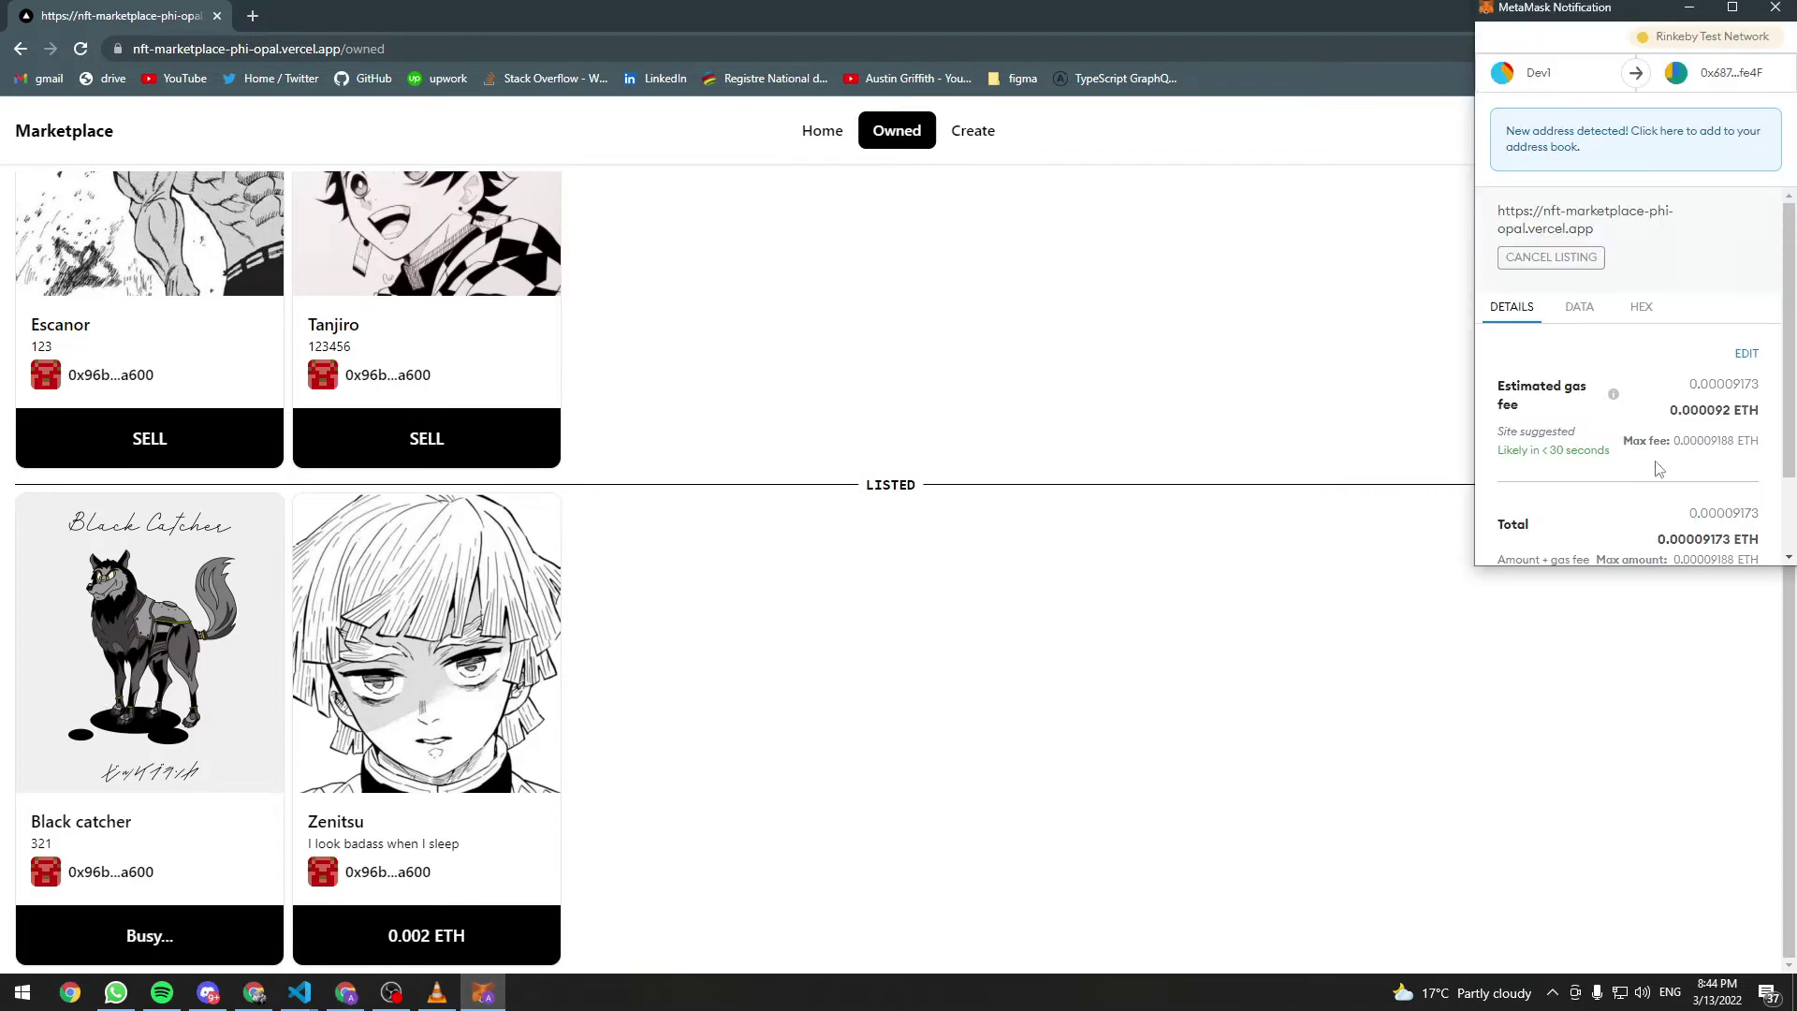
{"action": "scroll", "coordinate": [1647, 440], "scroll_direction": "down", "scroll_amount": 1}
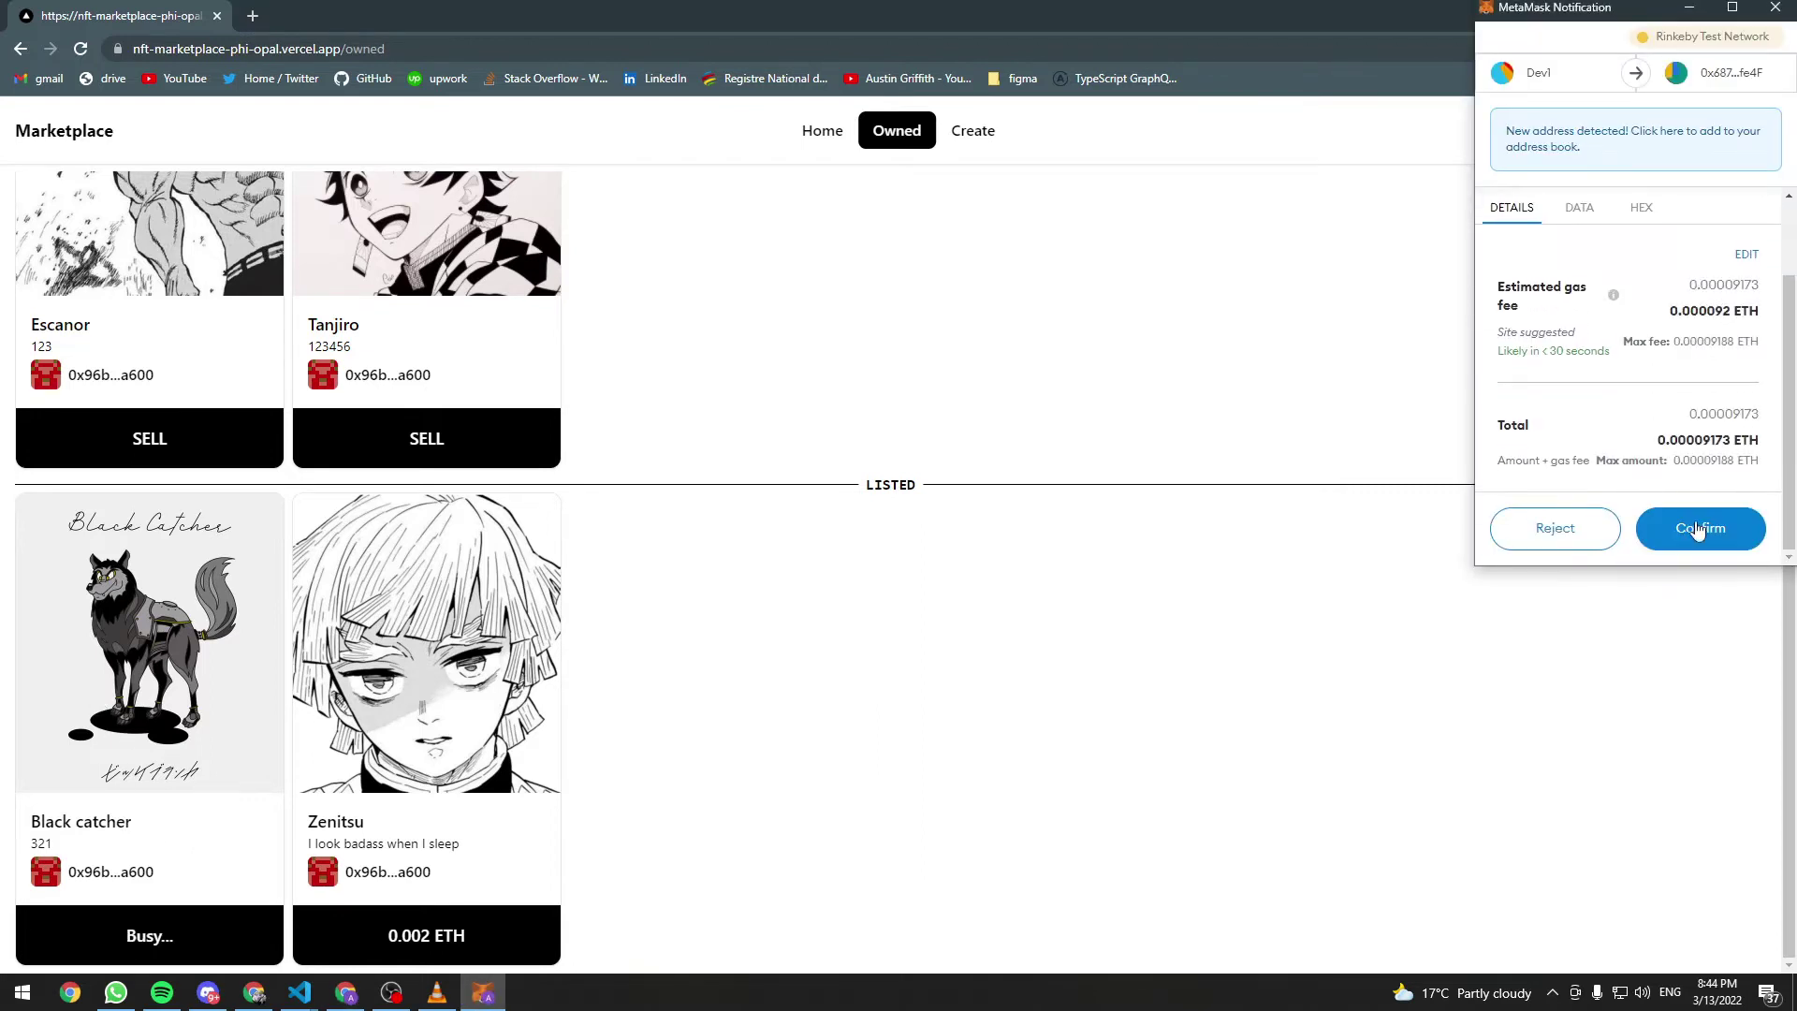
{"action": "left_click", "coordinate": [1702, 529]}
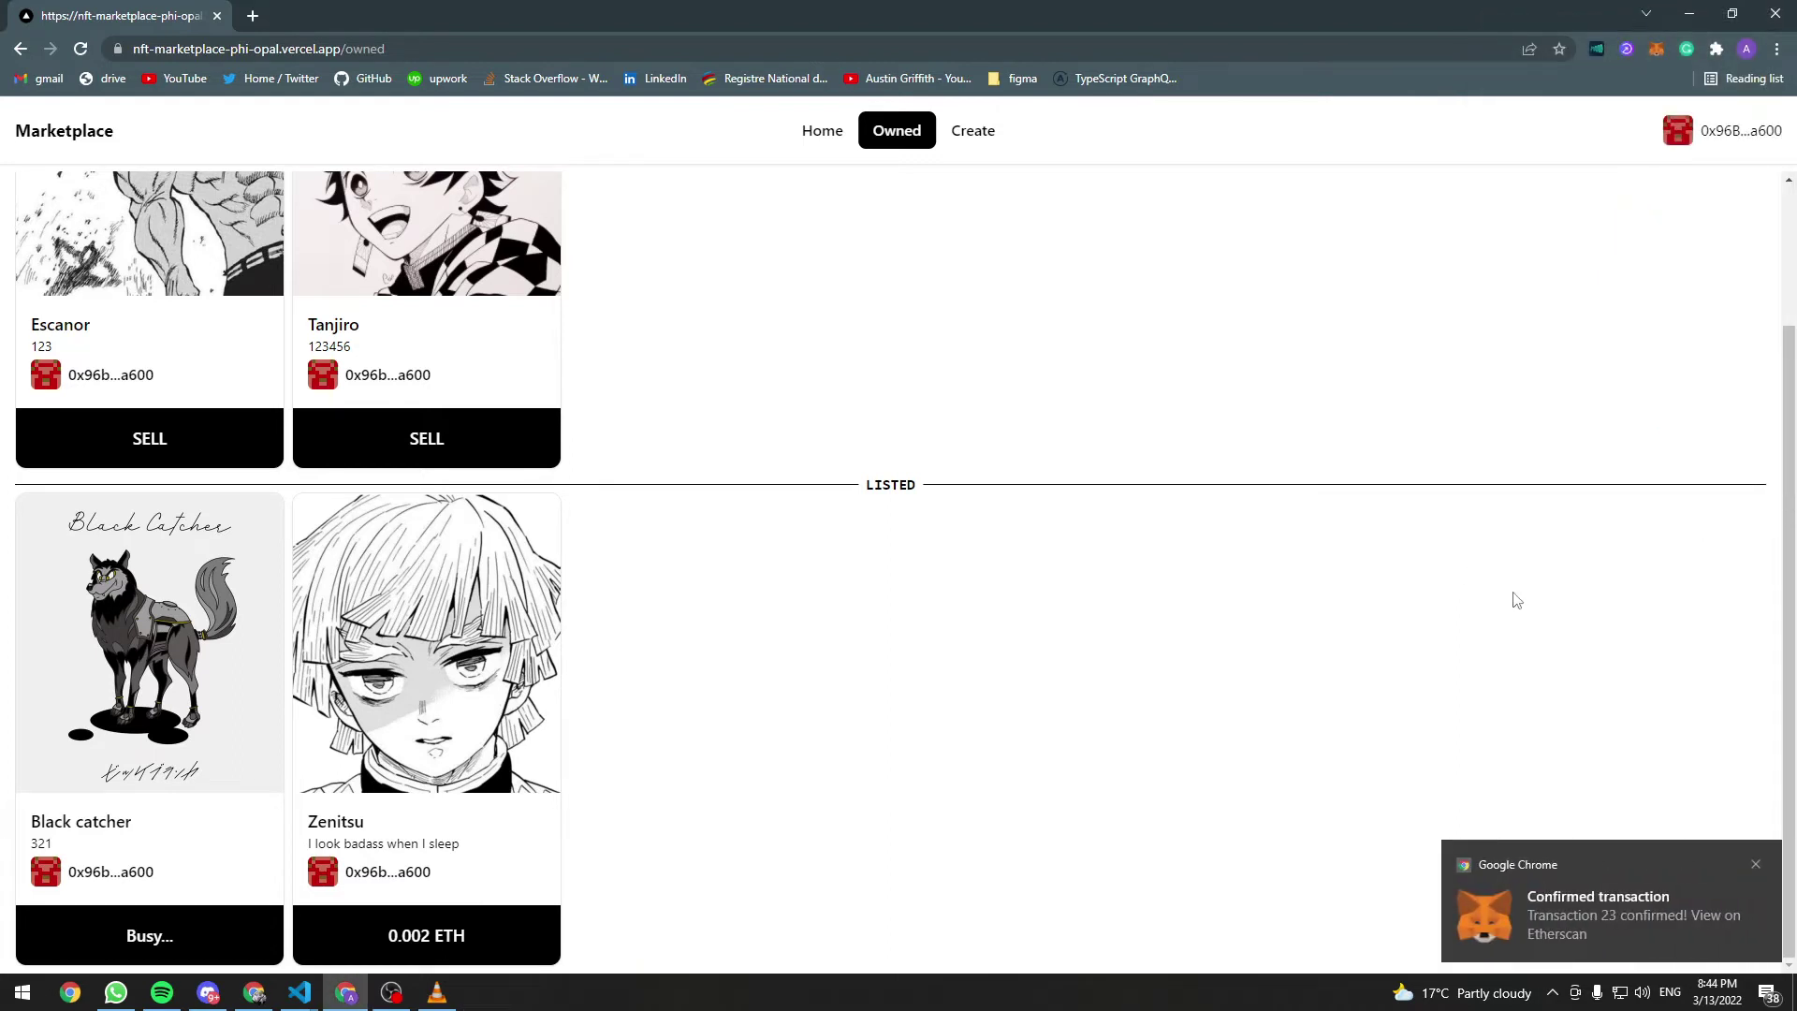
{"action": "left_click", "coordinate": [1756, 864]}
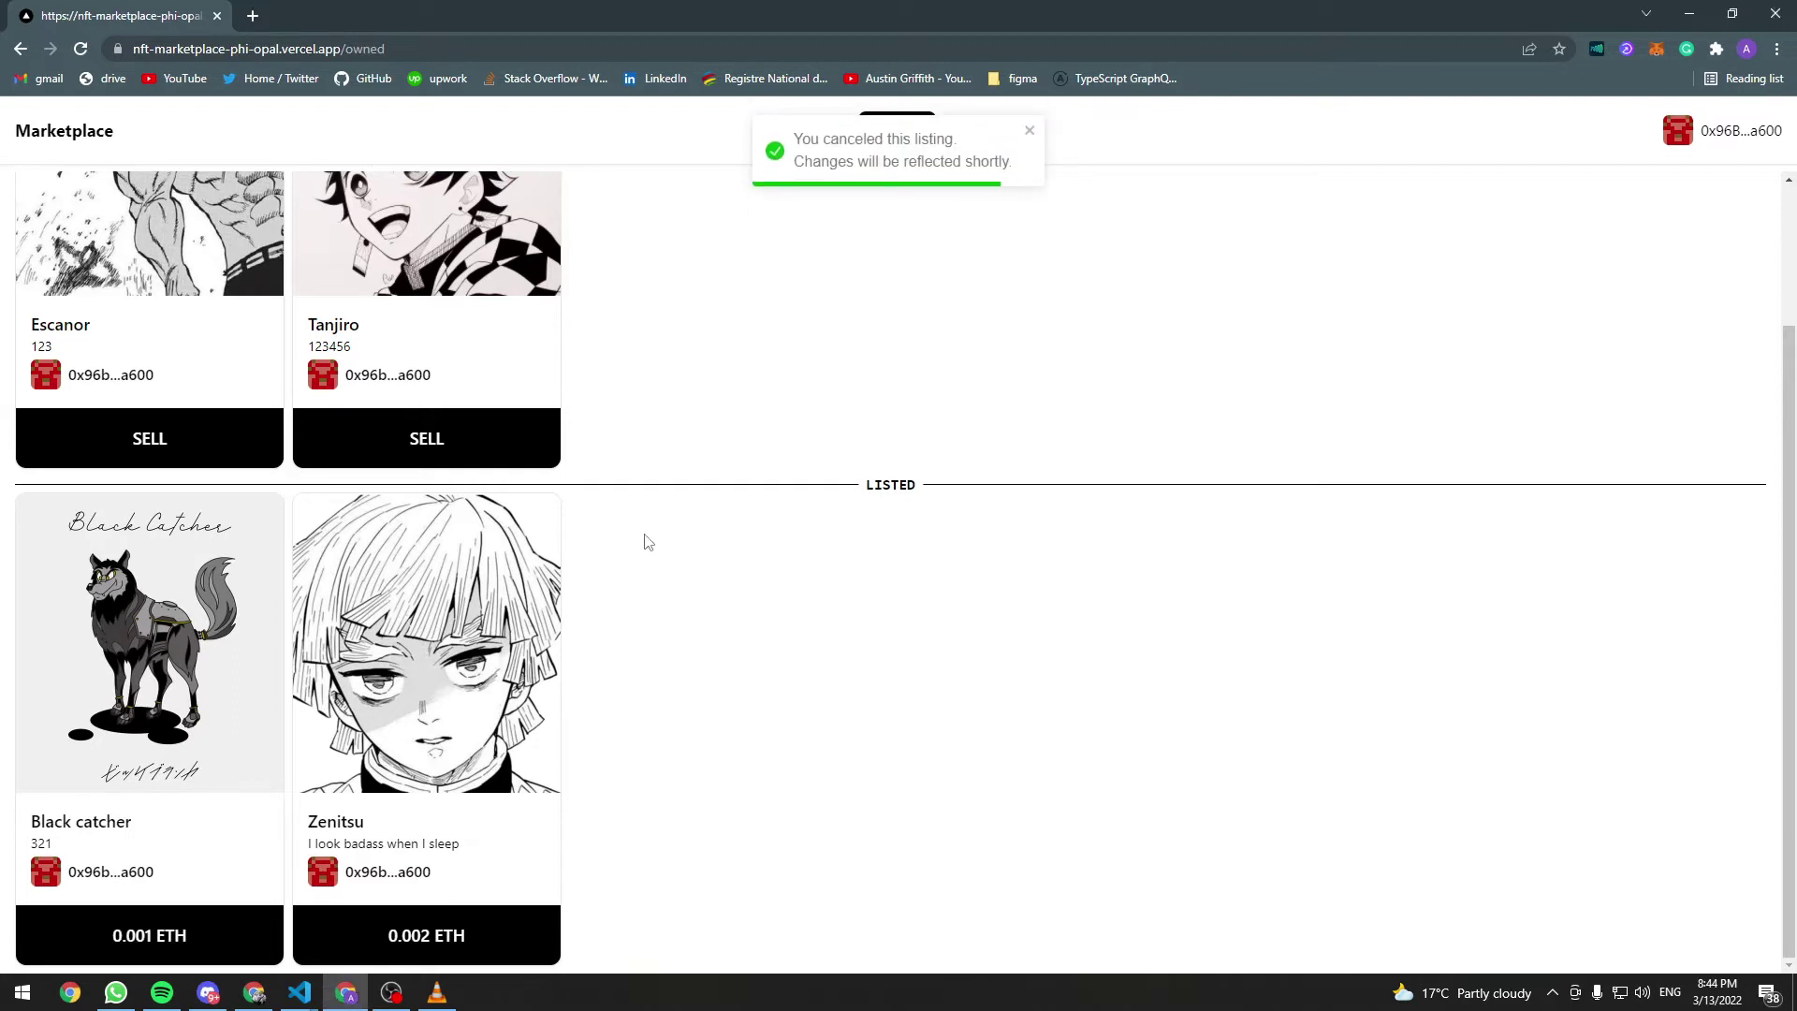
Reload the Owned page to confirm only Zenitsu remains listed at 0.002 ETH
{"action": "left_click", "coordinate": [80, 49]}
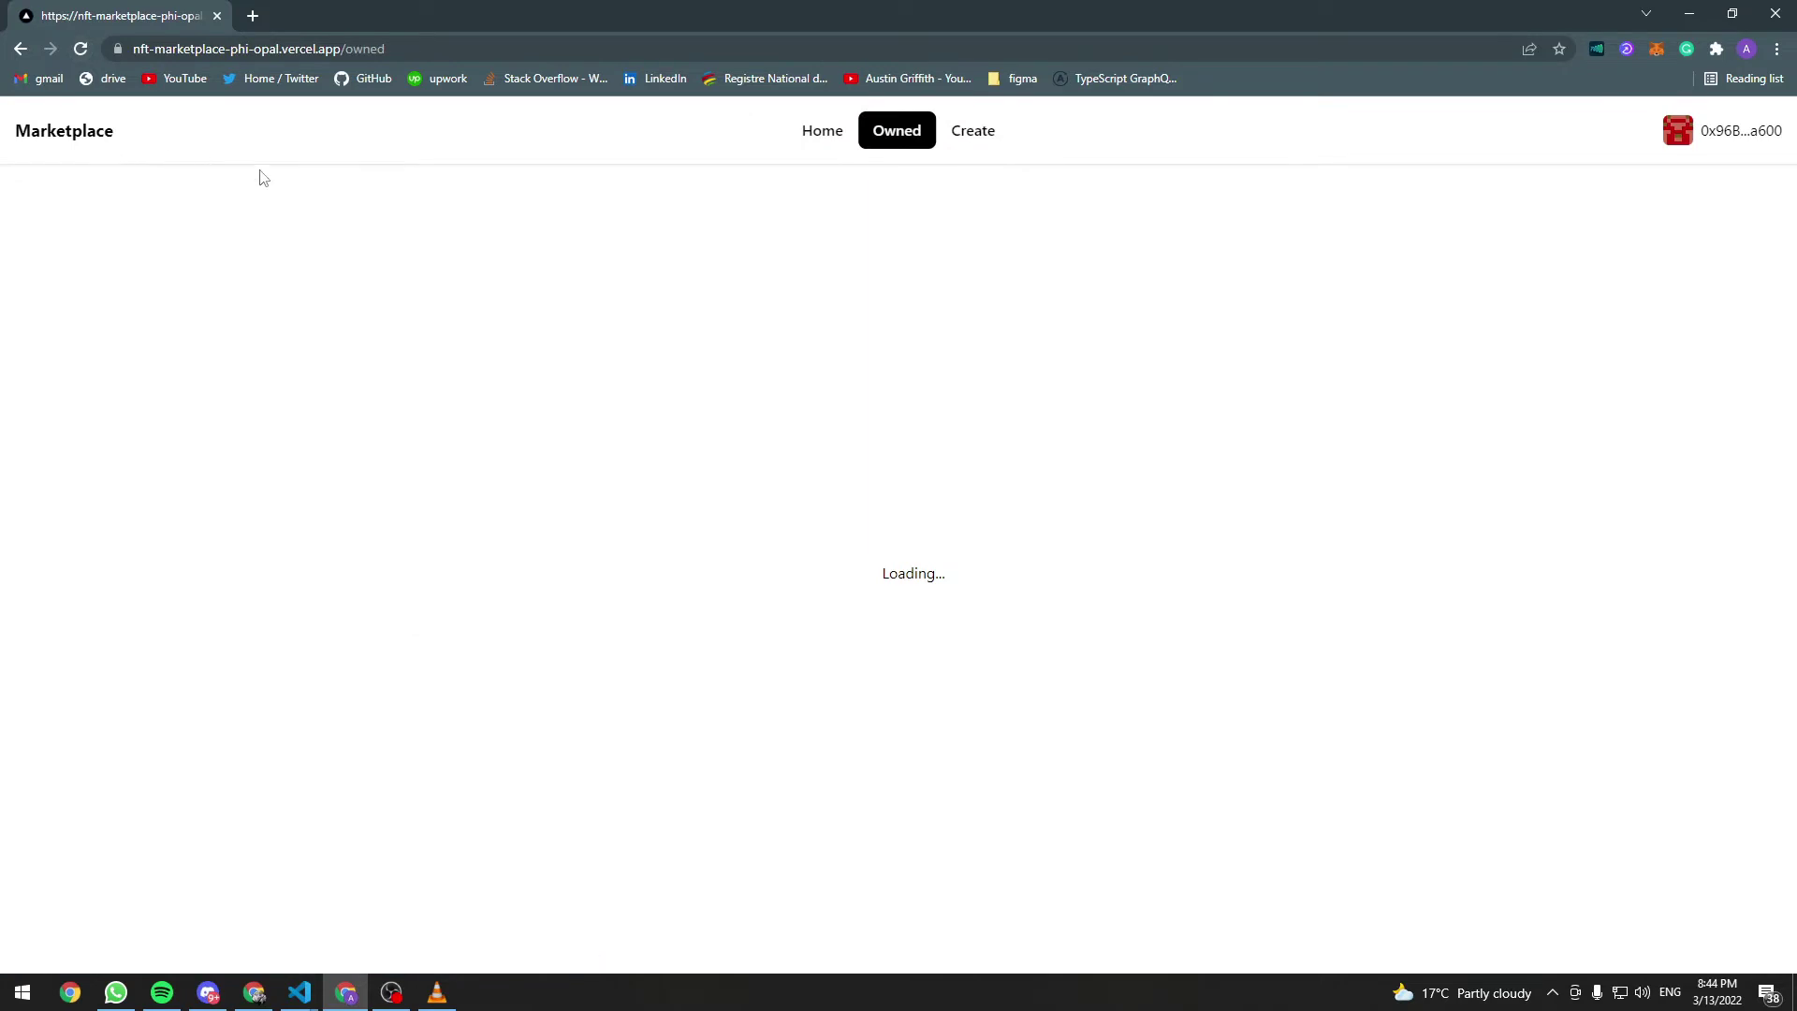
{"action": "scroll", "coordinate": [217, 501], "scroll_direction": "down", "scroll_amount": 1}
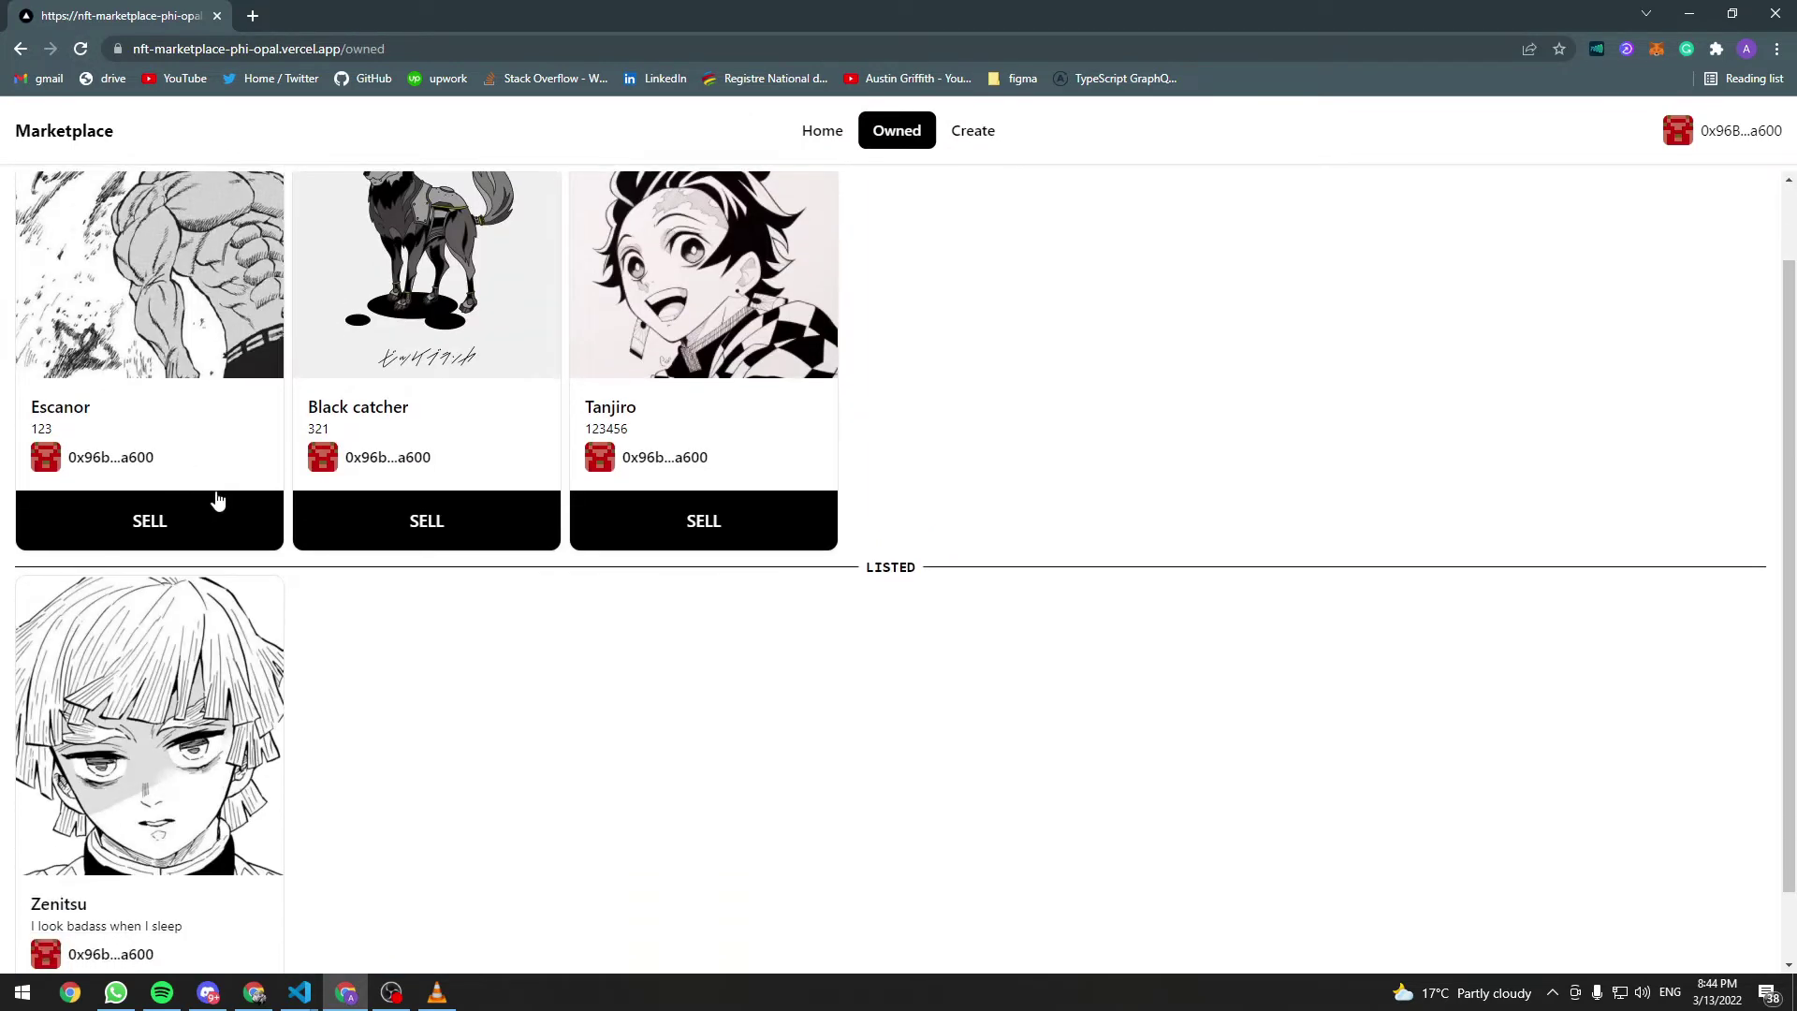
{"action": "scroll", "coordinate": [267, 316], "scroll_direction": "down", "scroll_amount": 1}
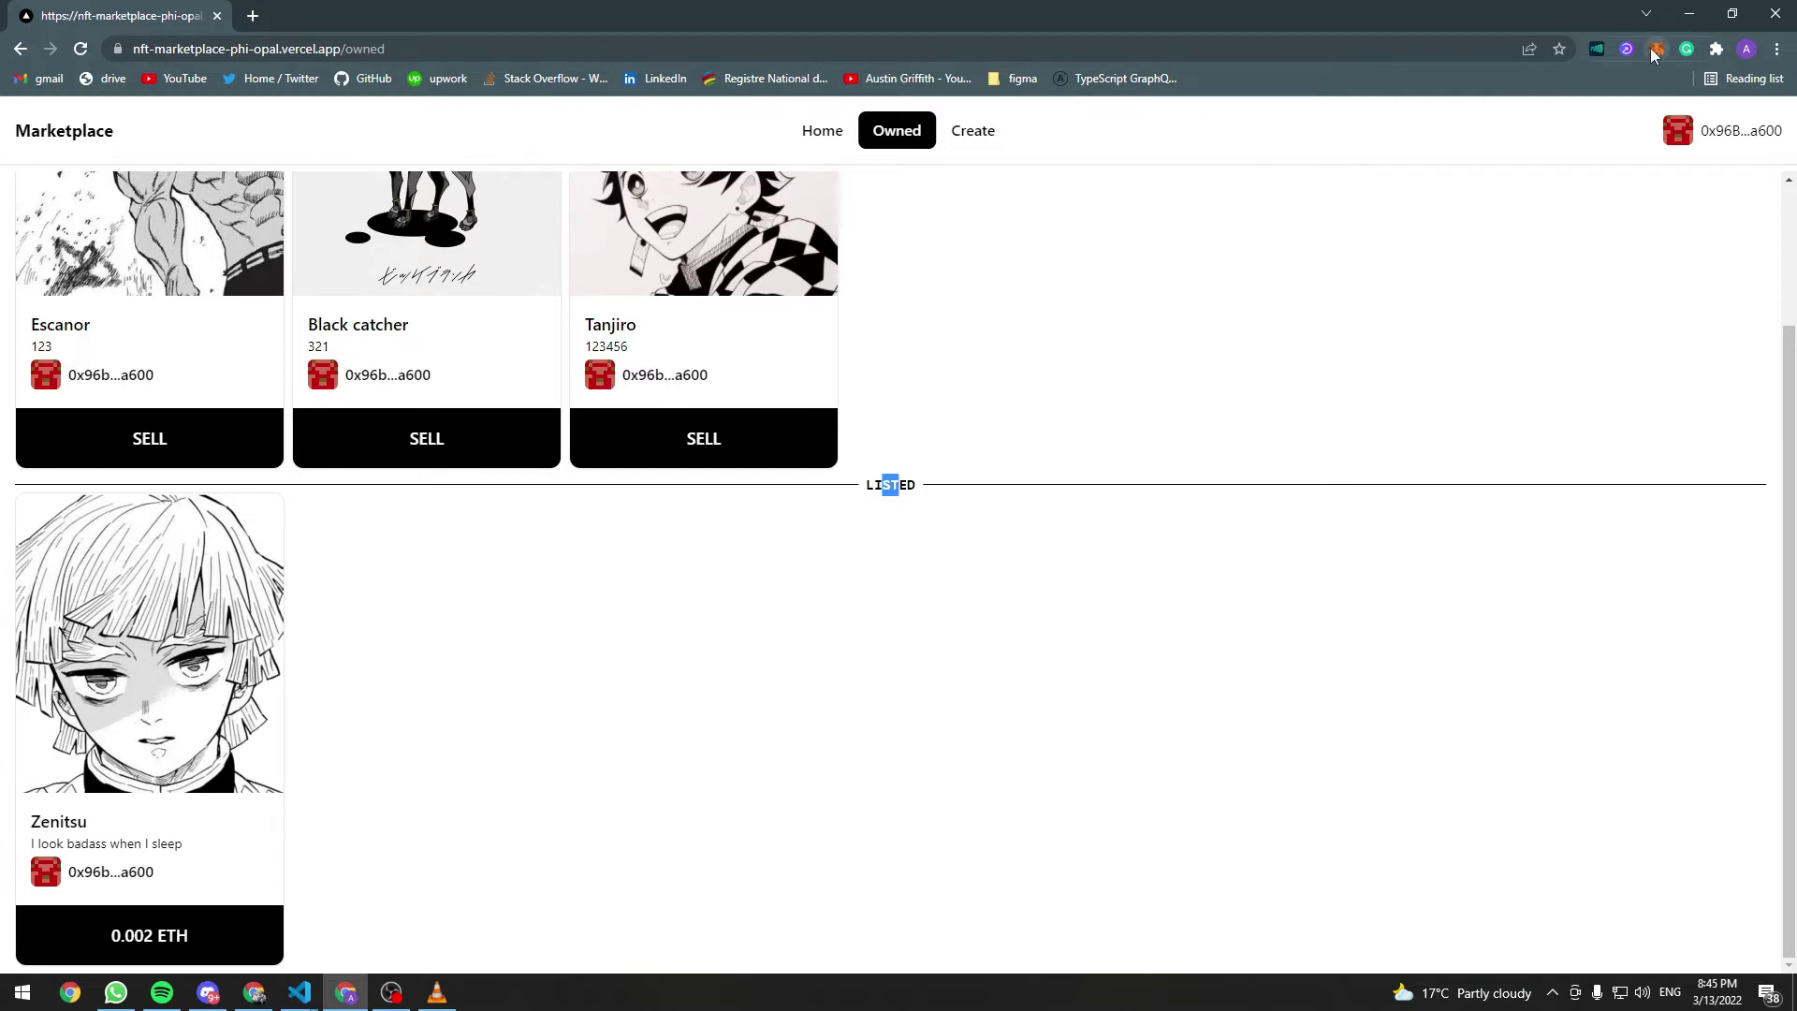
{"action": "left_click", "coordinate": [1654, 56]}
Switch MetaMask to the second account and return to the marketplace listings
{"action": "left_click", "coordinate": [1635, 96]}
{"action": "left_click", "coordinate": [1466, 337]}
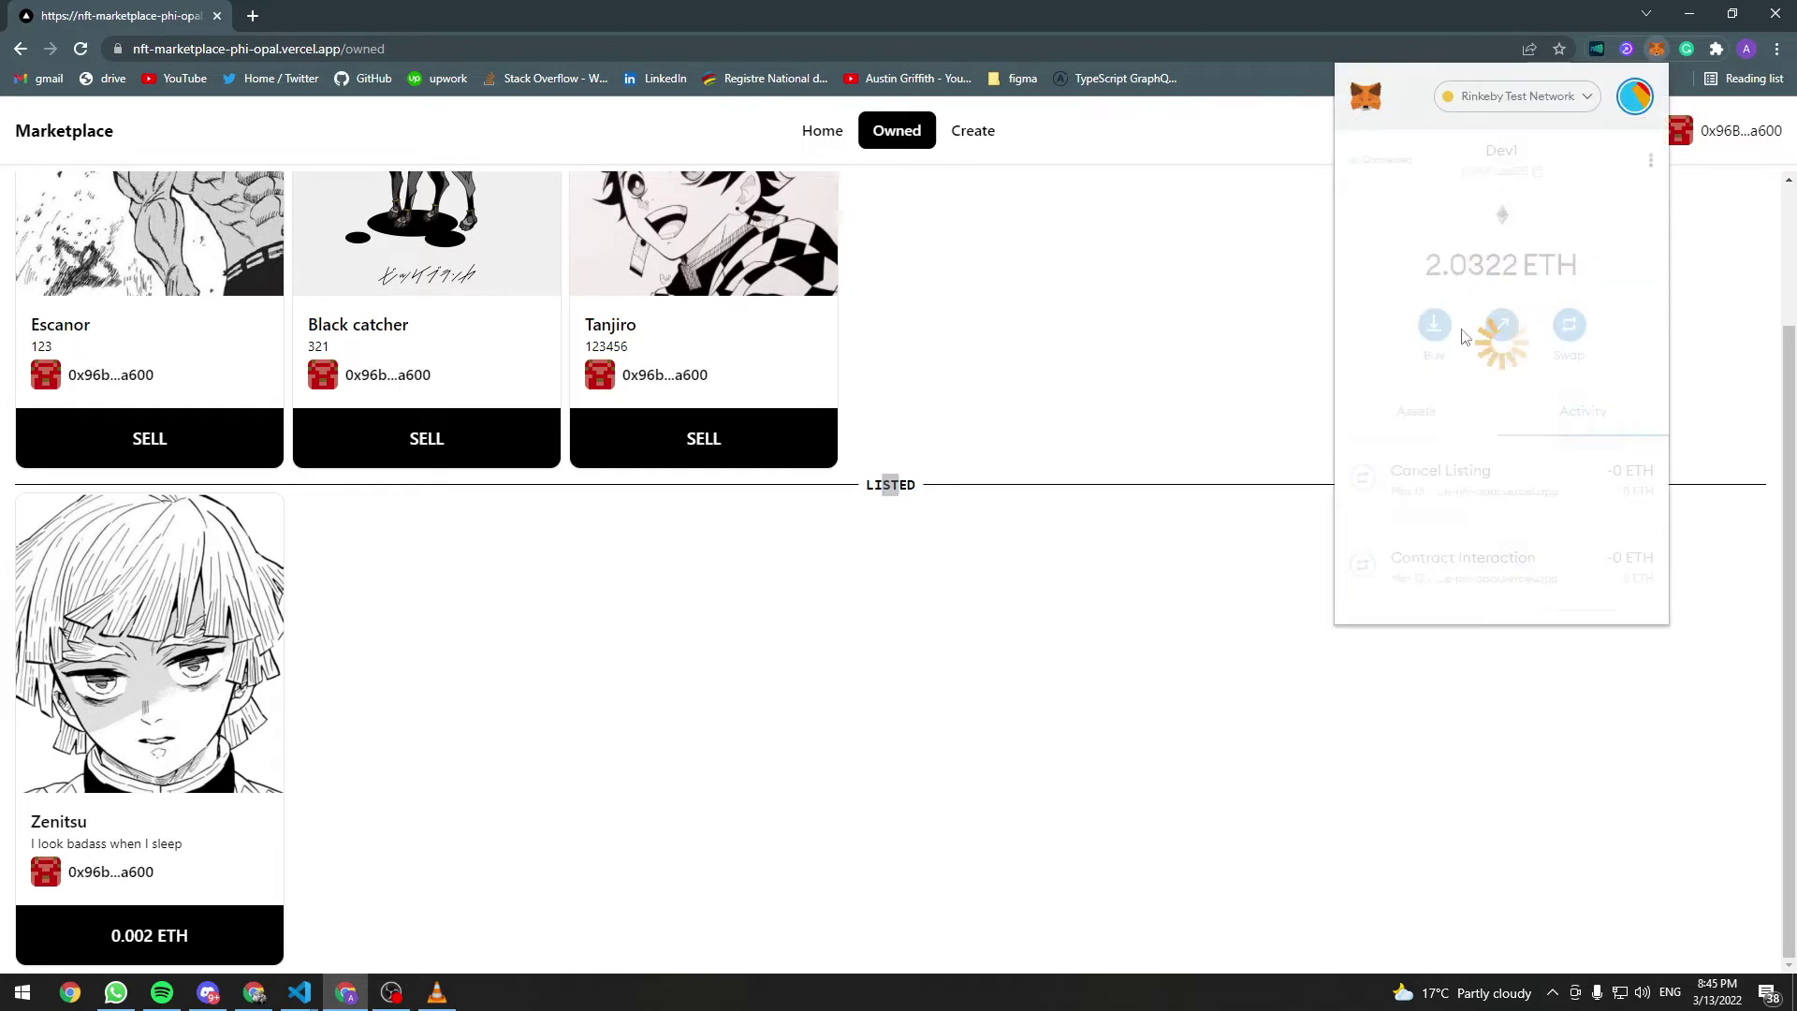
{"action": "left_click", "coordinate": [1114, 374]}
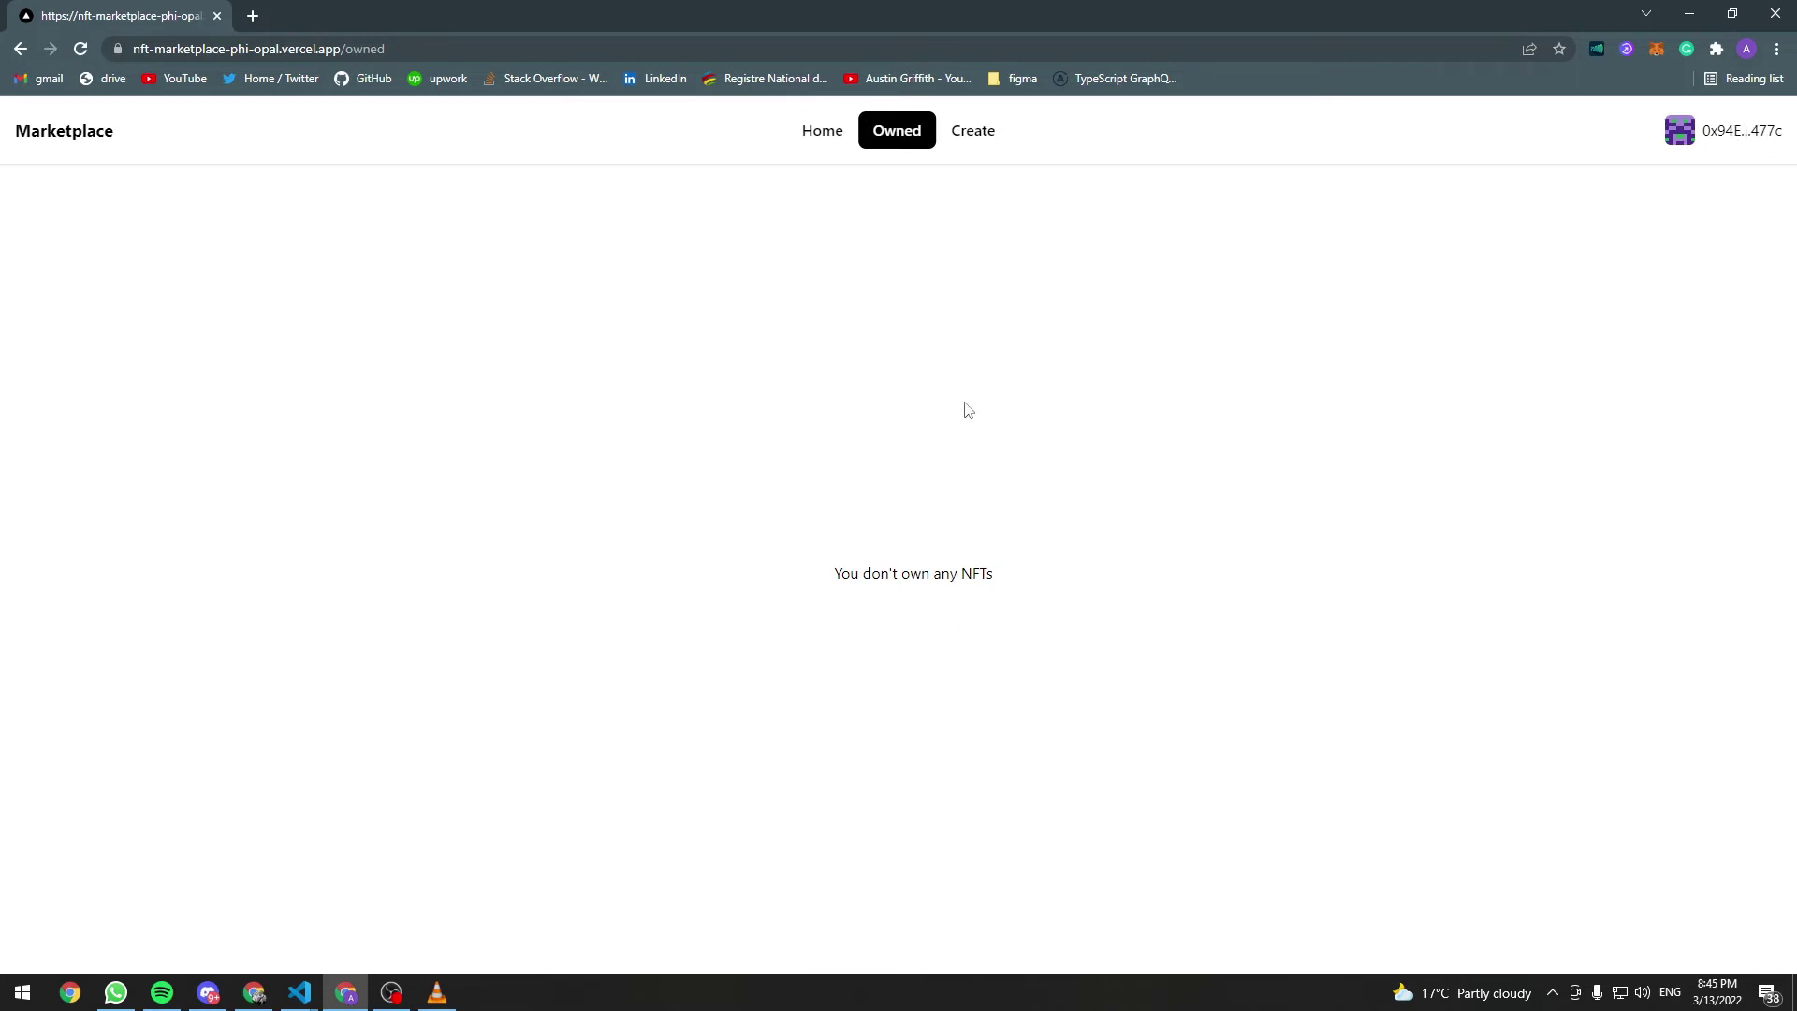
{"action": "left_click", "coordinate": [831, 140]}
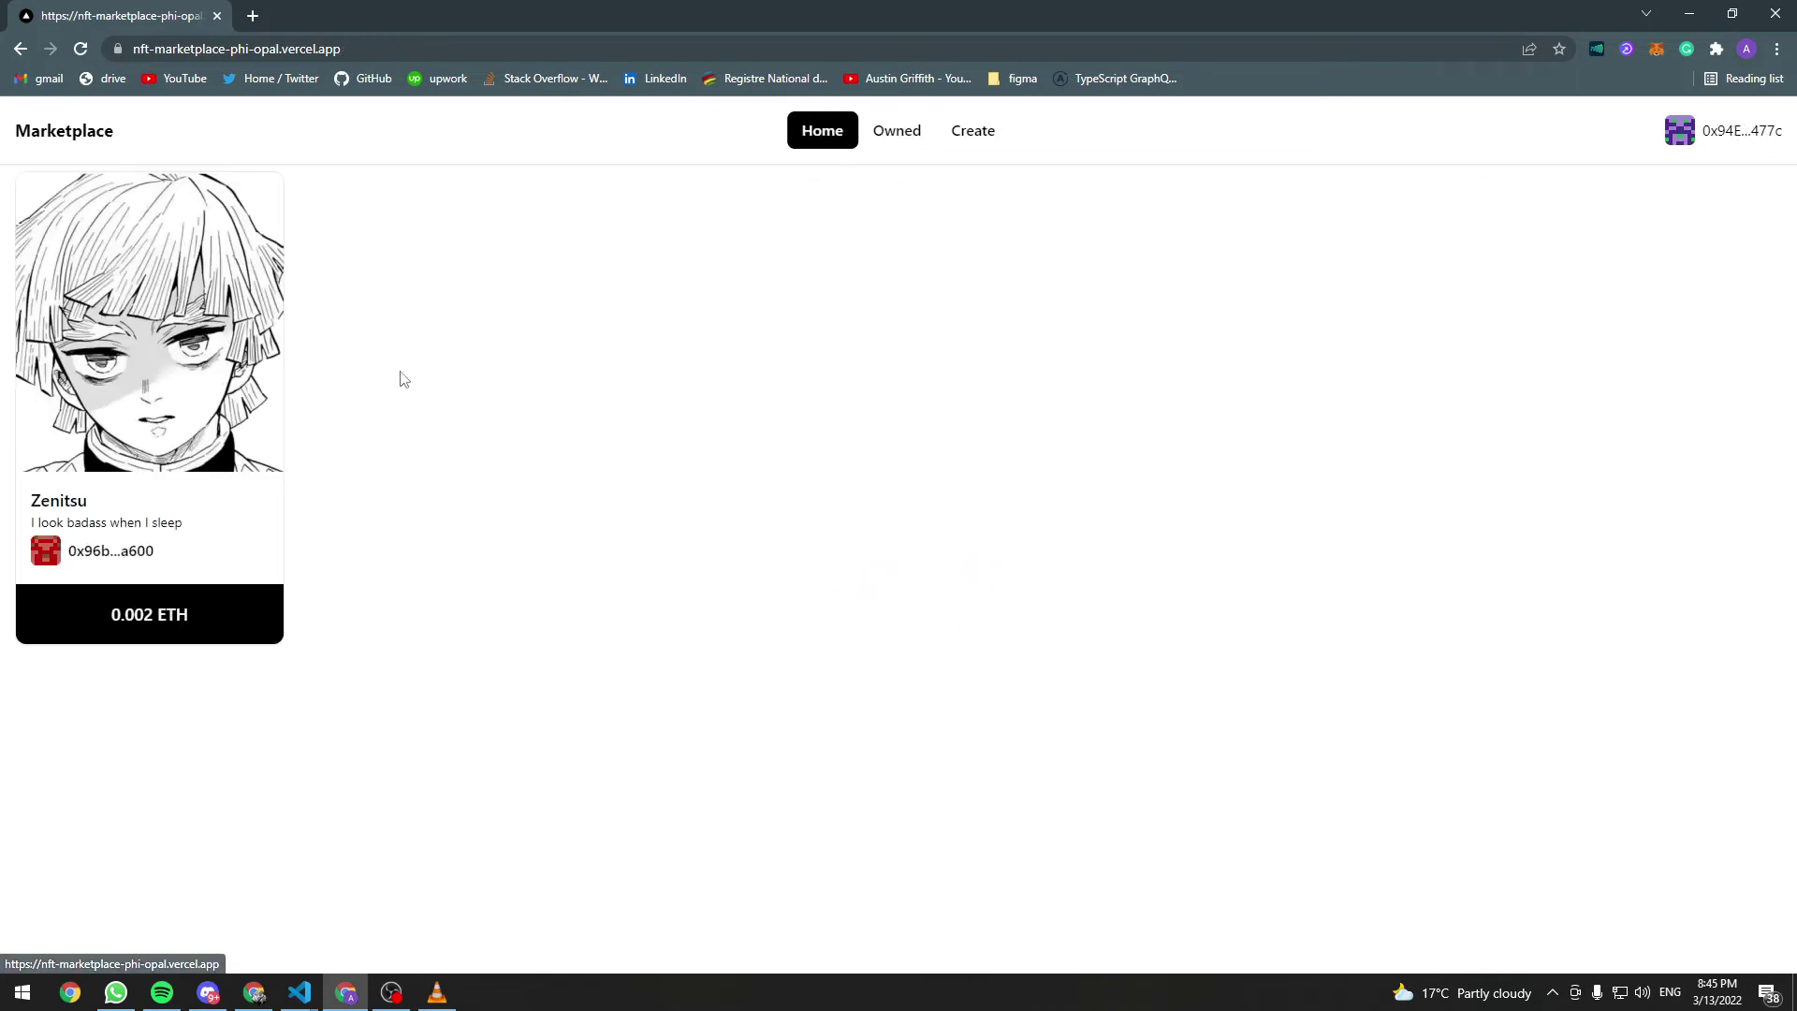
Buy Zenitsu for 0.002 ETH, confirming the purchase in MetaMask, then refresh the page
{"action": "left_click", "coordinate": [153, 616]}
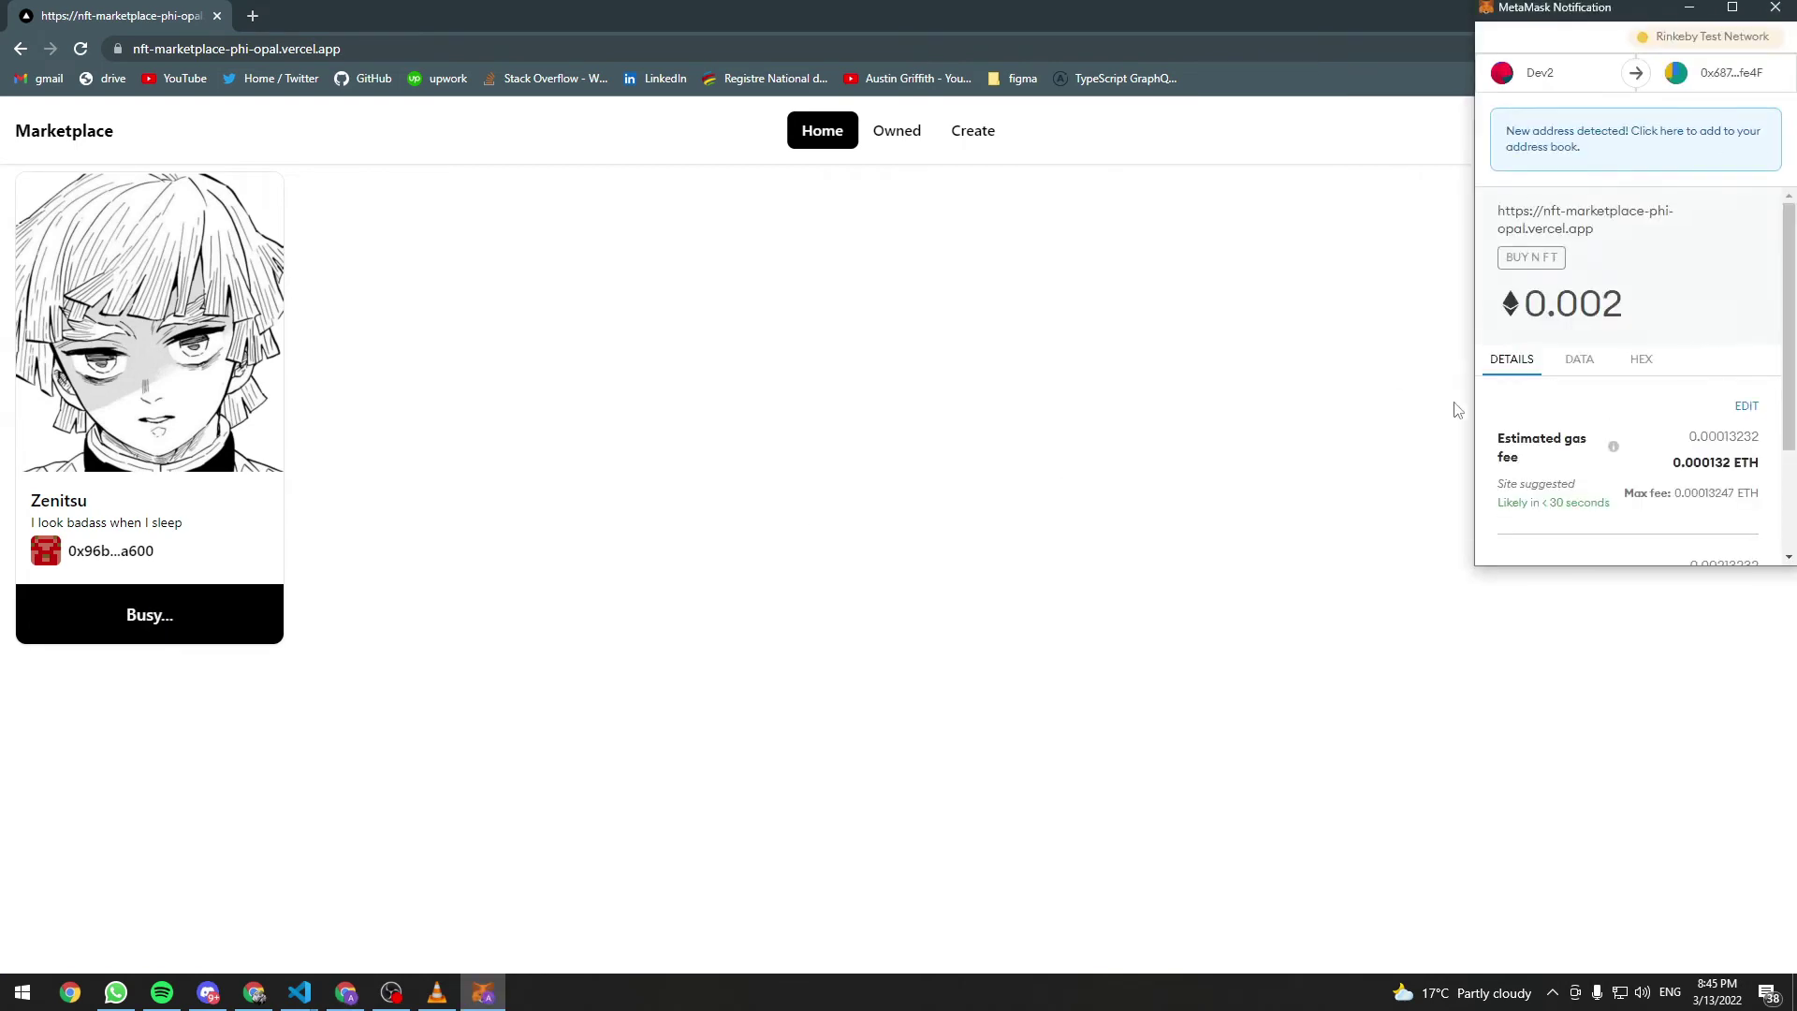
{"action": "scroll", "coordinate": [1610, 449], "scroll_direction": "down", "scroll_amount": 3}
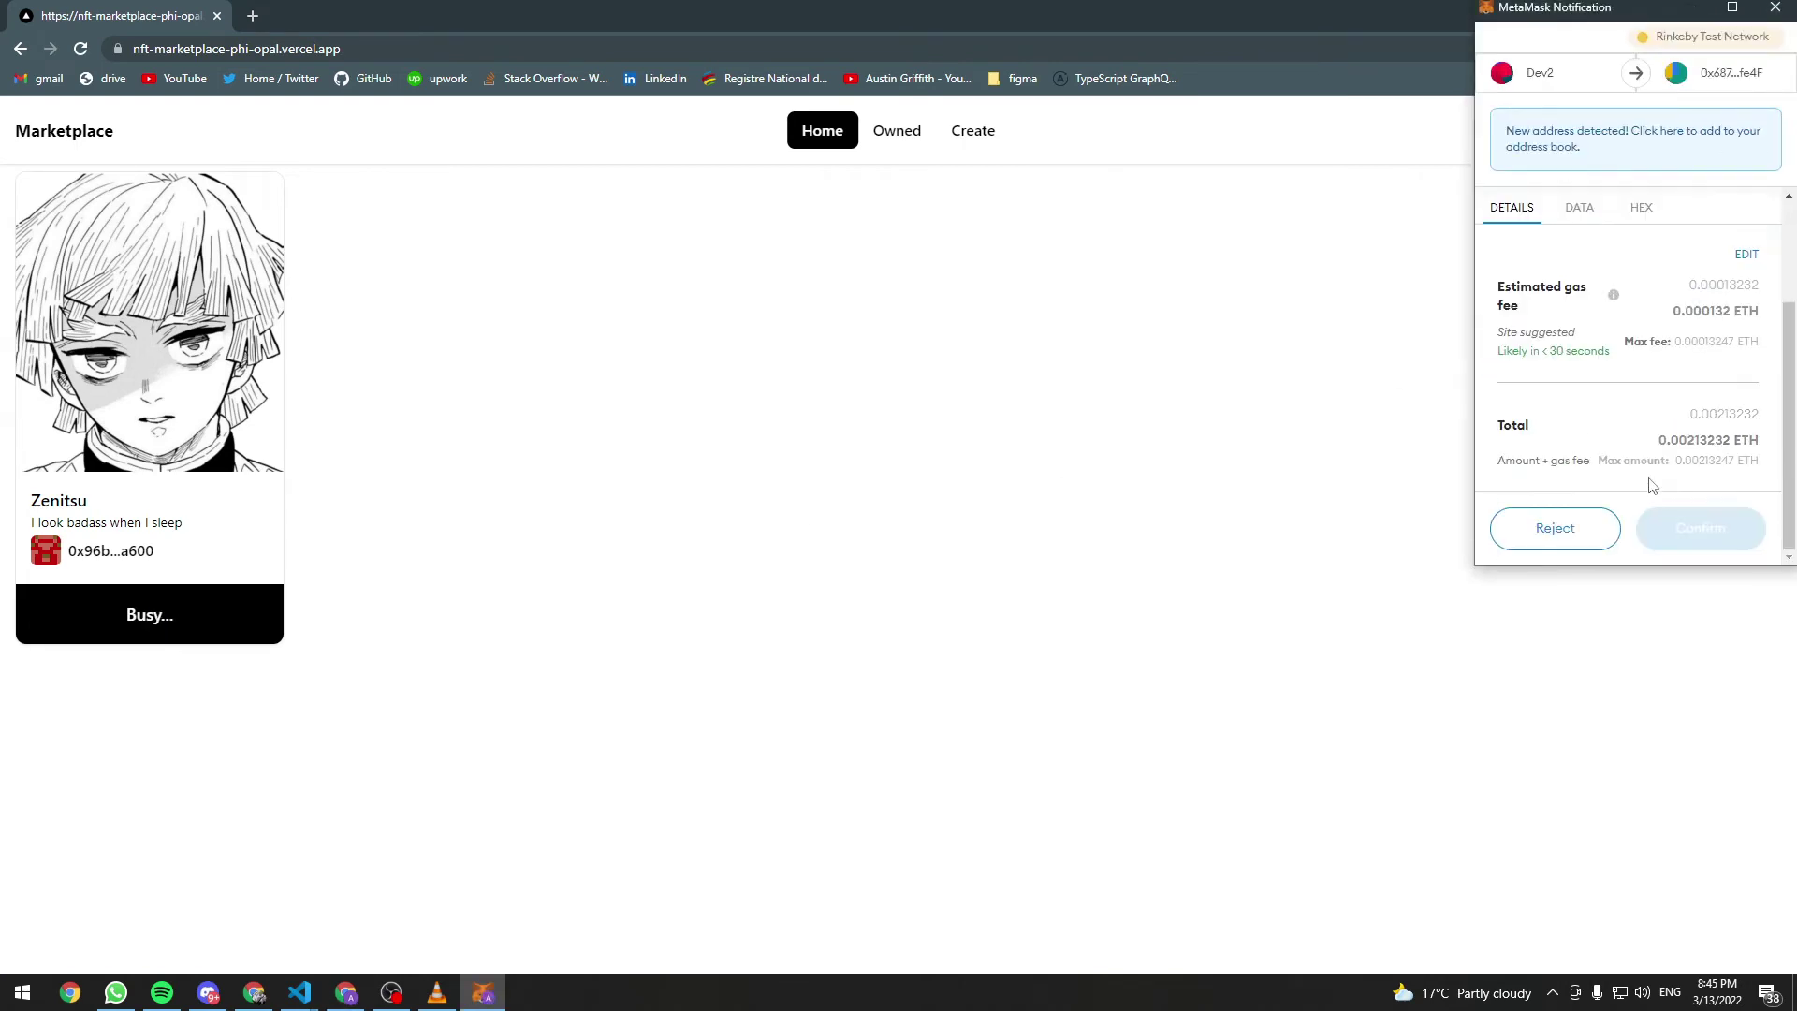
{"action": "left_click", "coordinate": [1671, 536]}
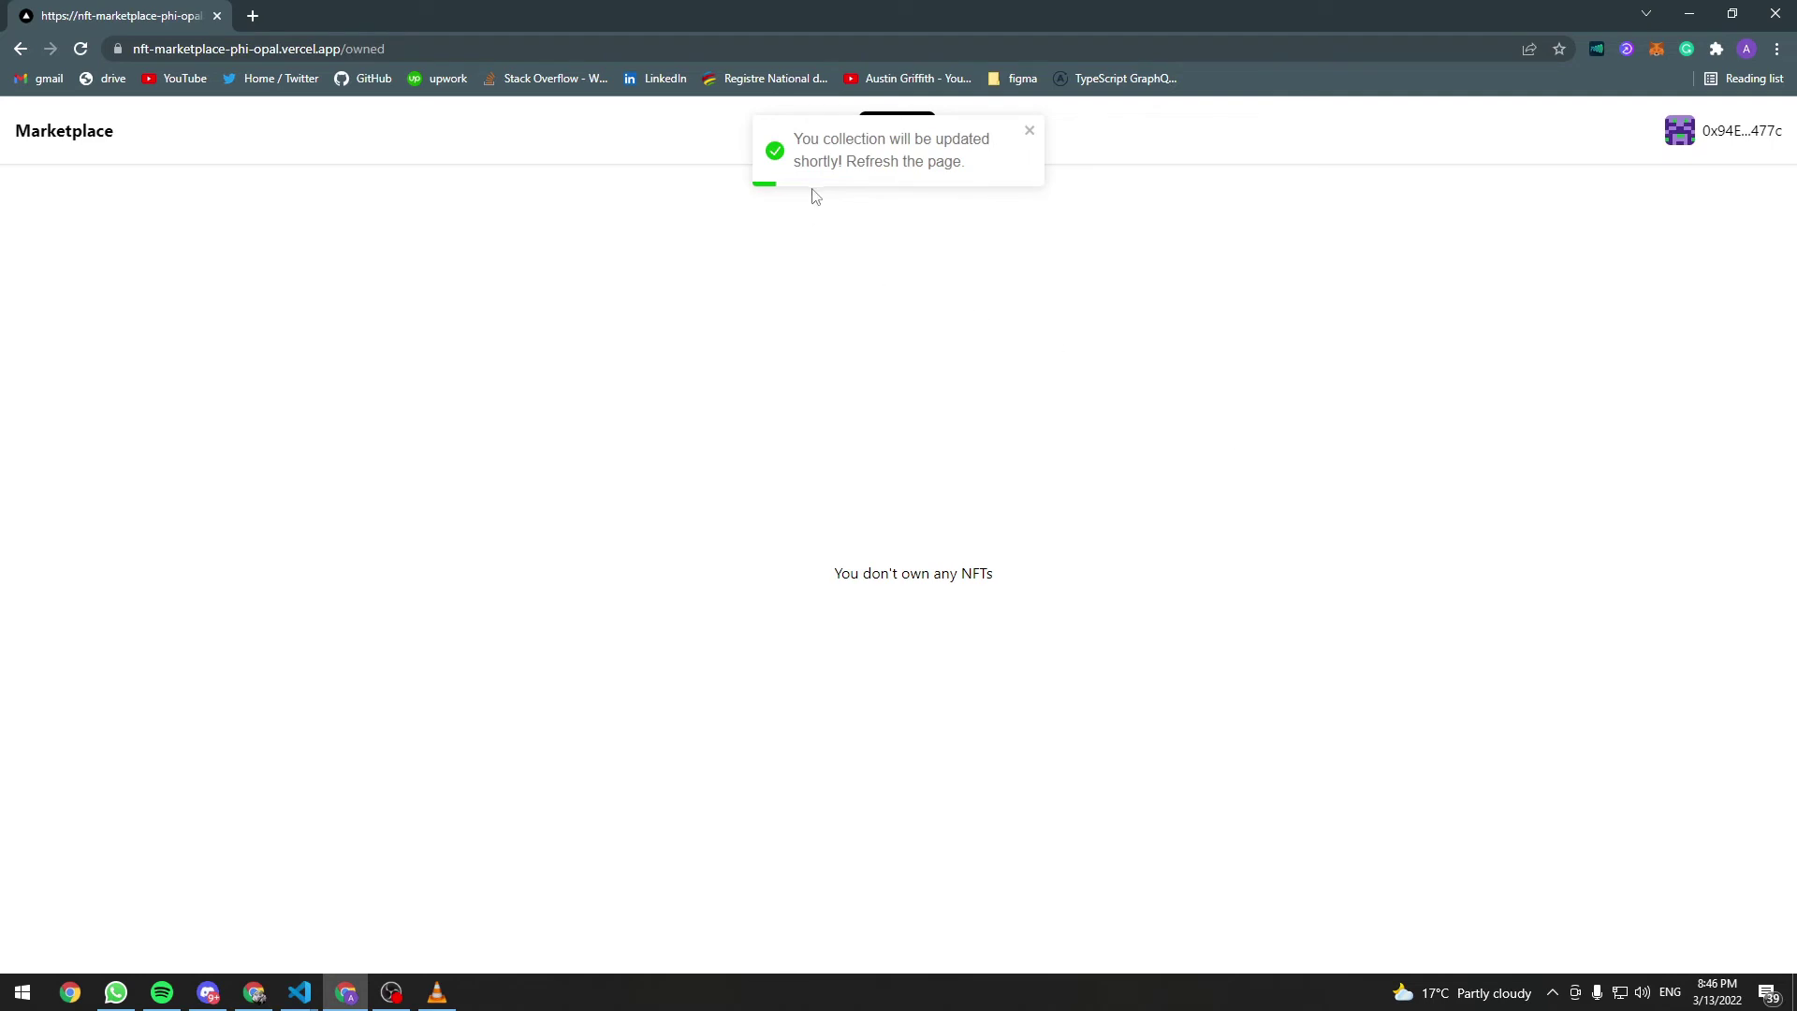
{"action": "left_click", "coordinate": [1029, 131]}
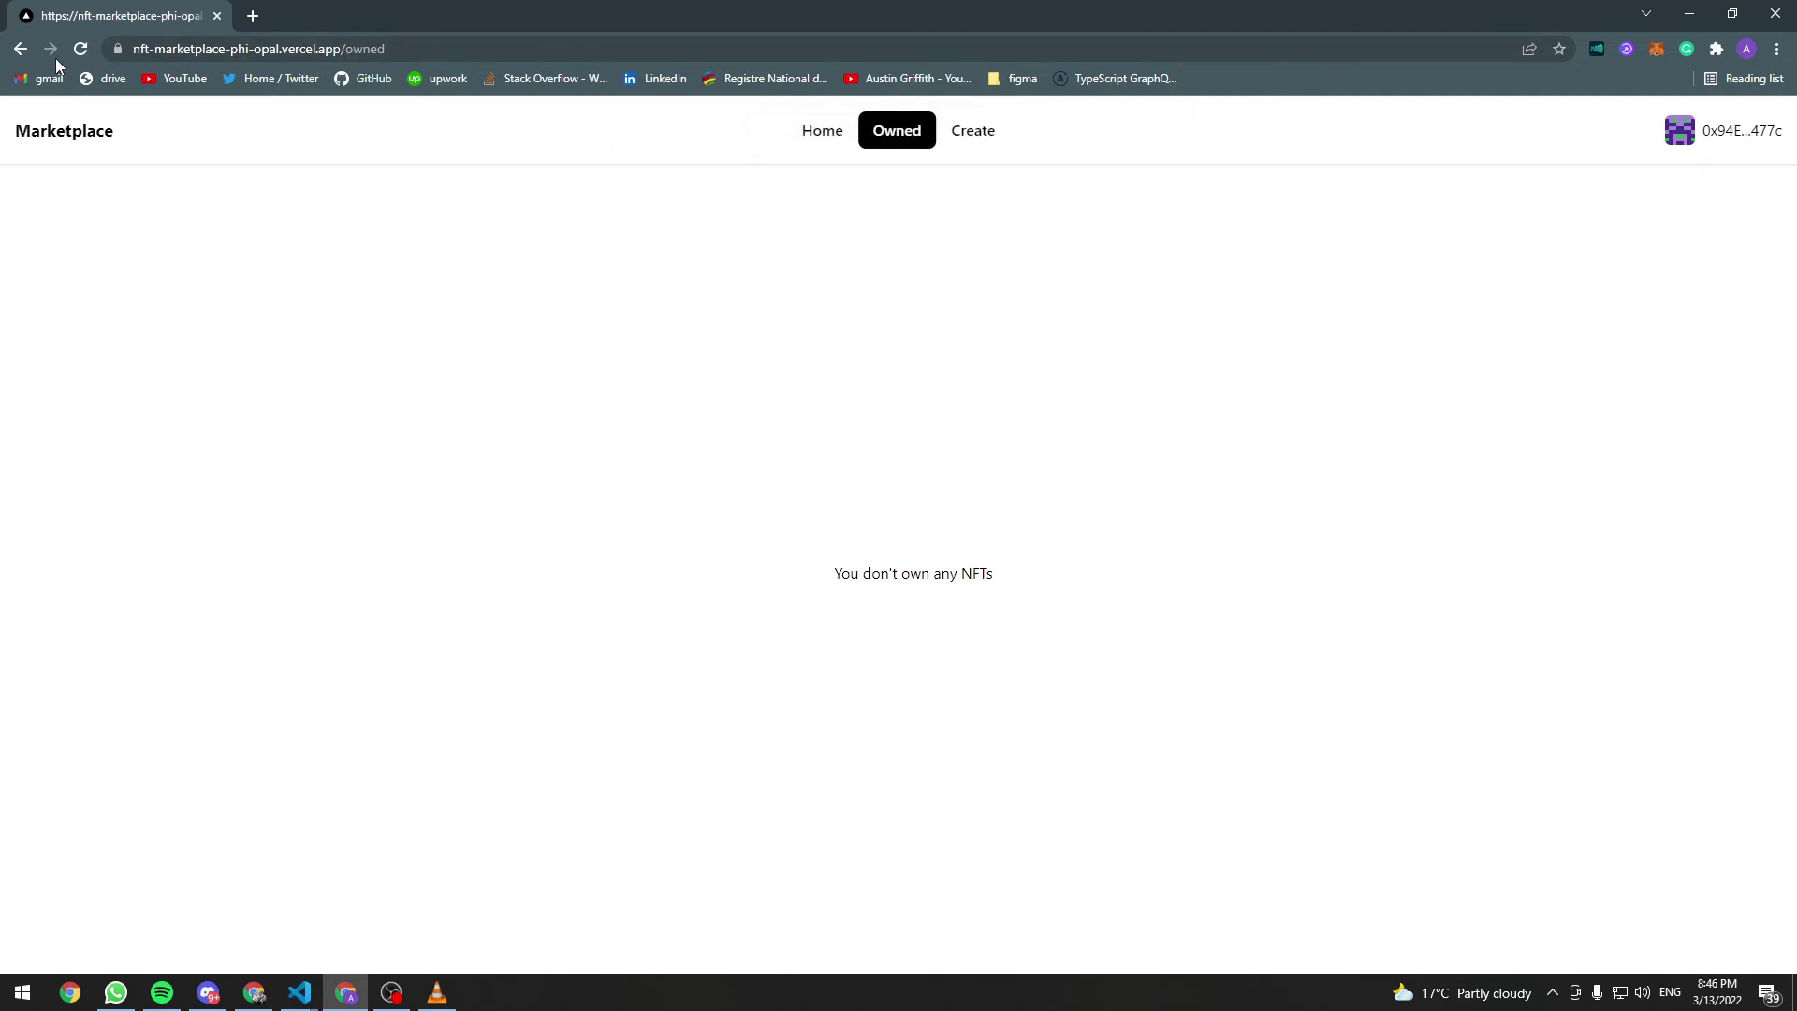
{"action": "left_click", "coordinate": [83, 52]}
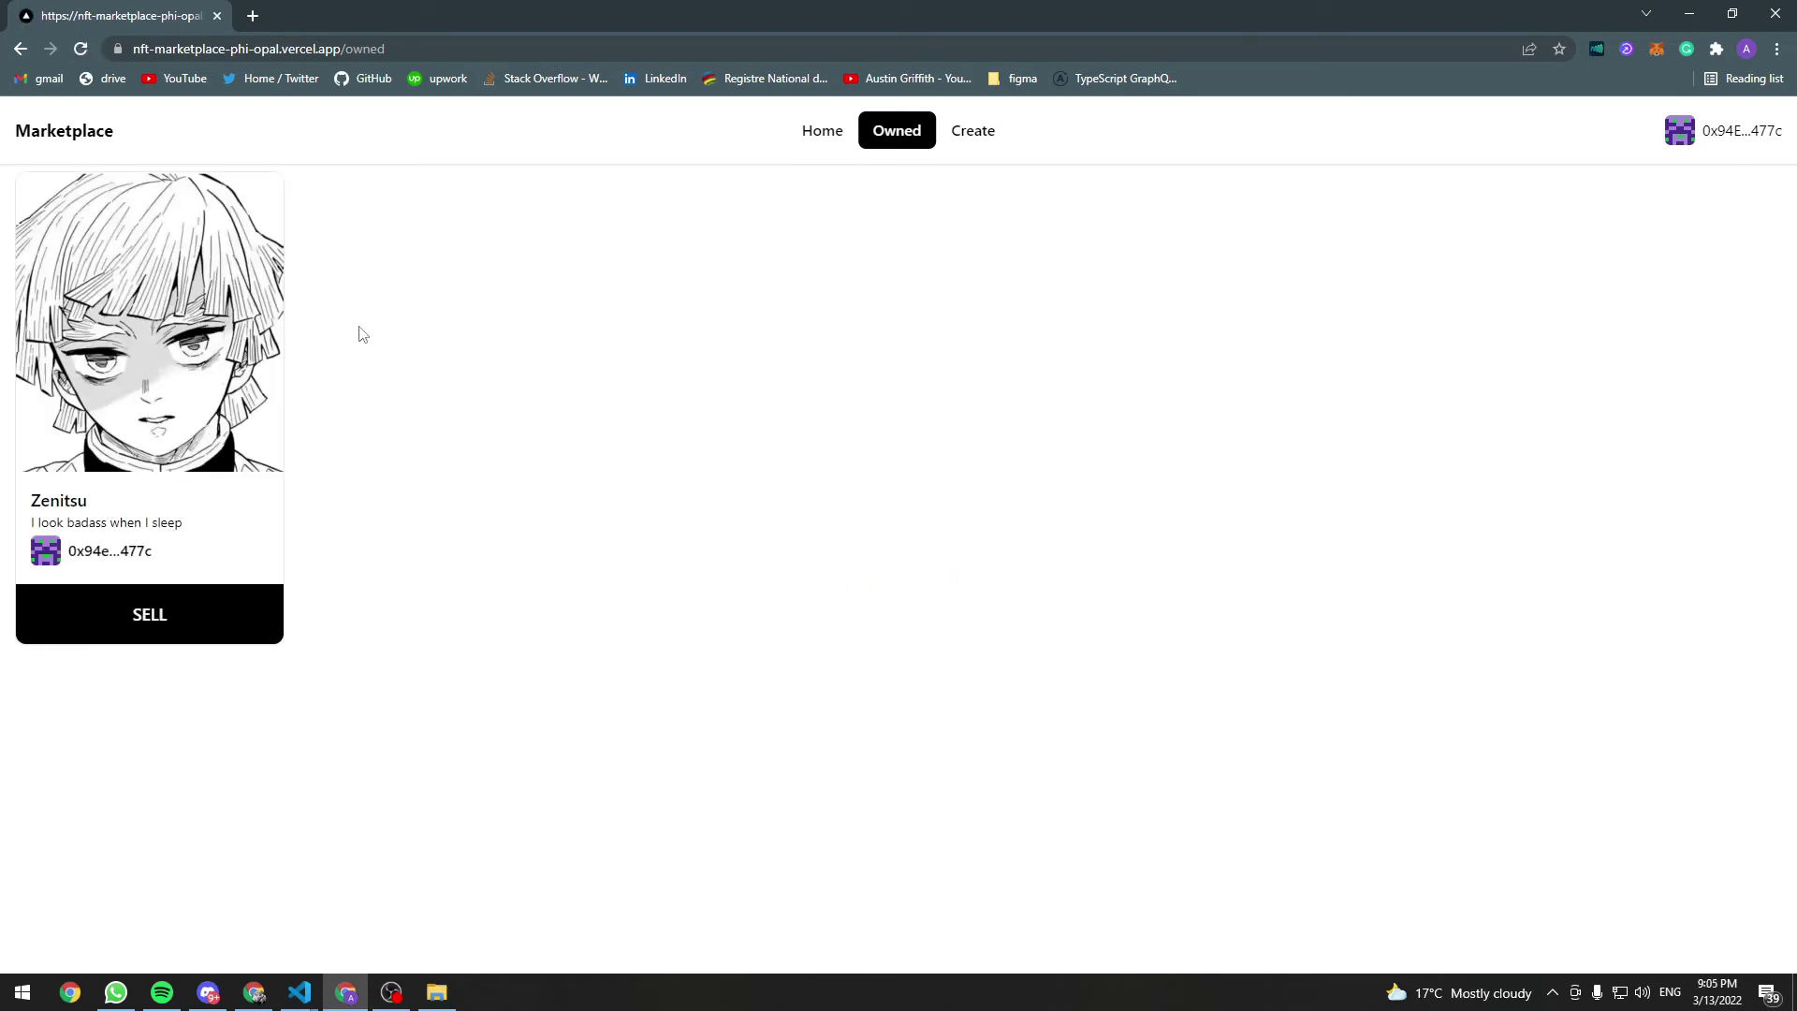
{"action": "left_click", "coordinate": [981, 145]}
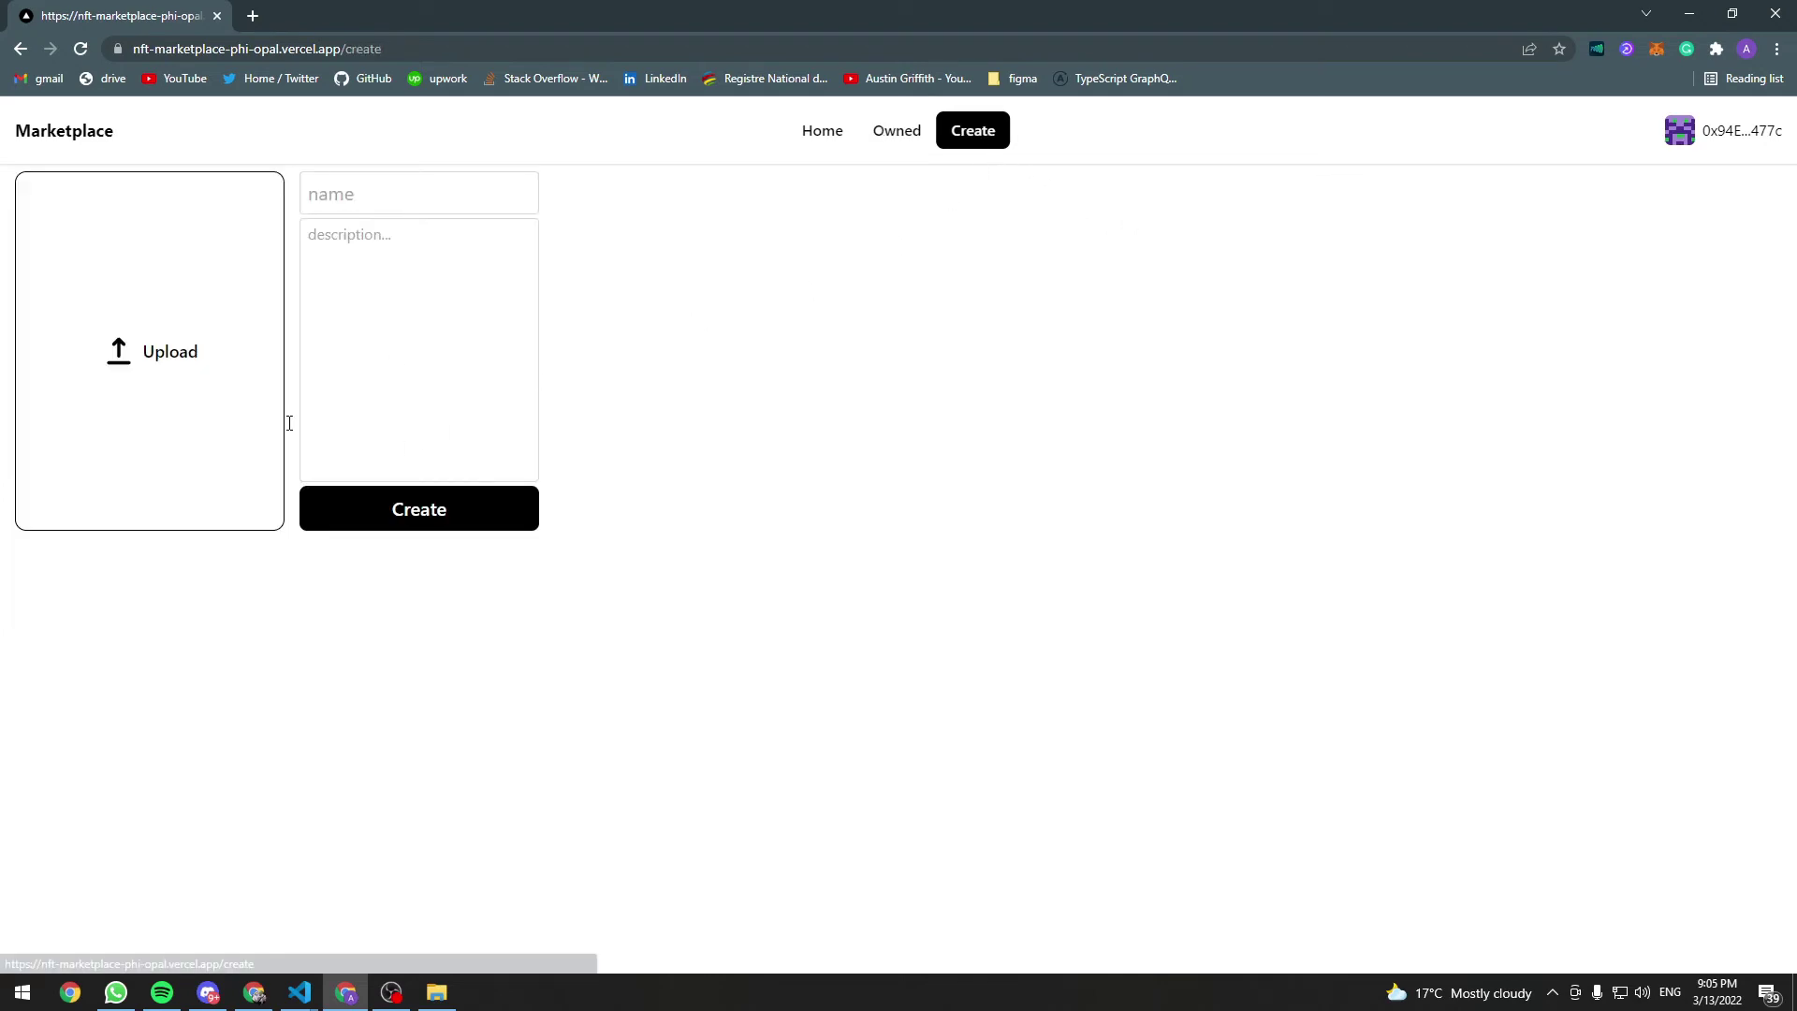
Fill the new NFT form with image eren.jpg, name 'Eren' and description 'he is yEager'
{"action": "left_click", "coordinate": [208, 367]}
{"action": "left_click", "coordinate": [526, 151]}
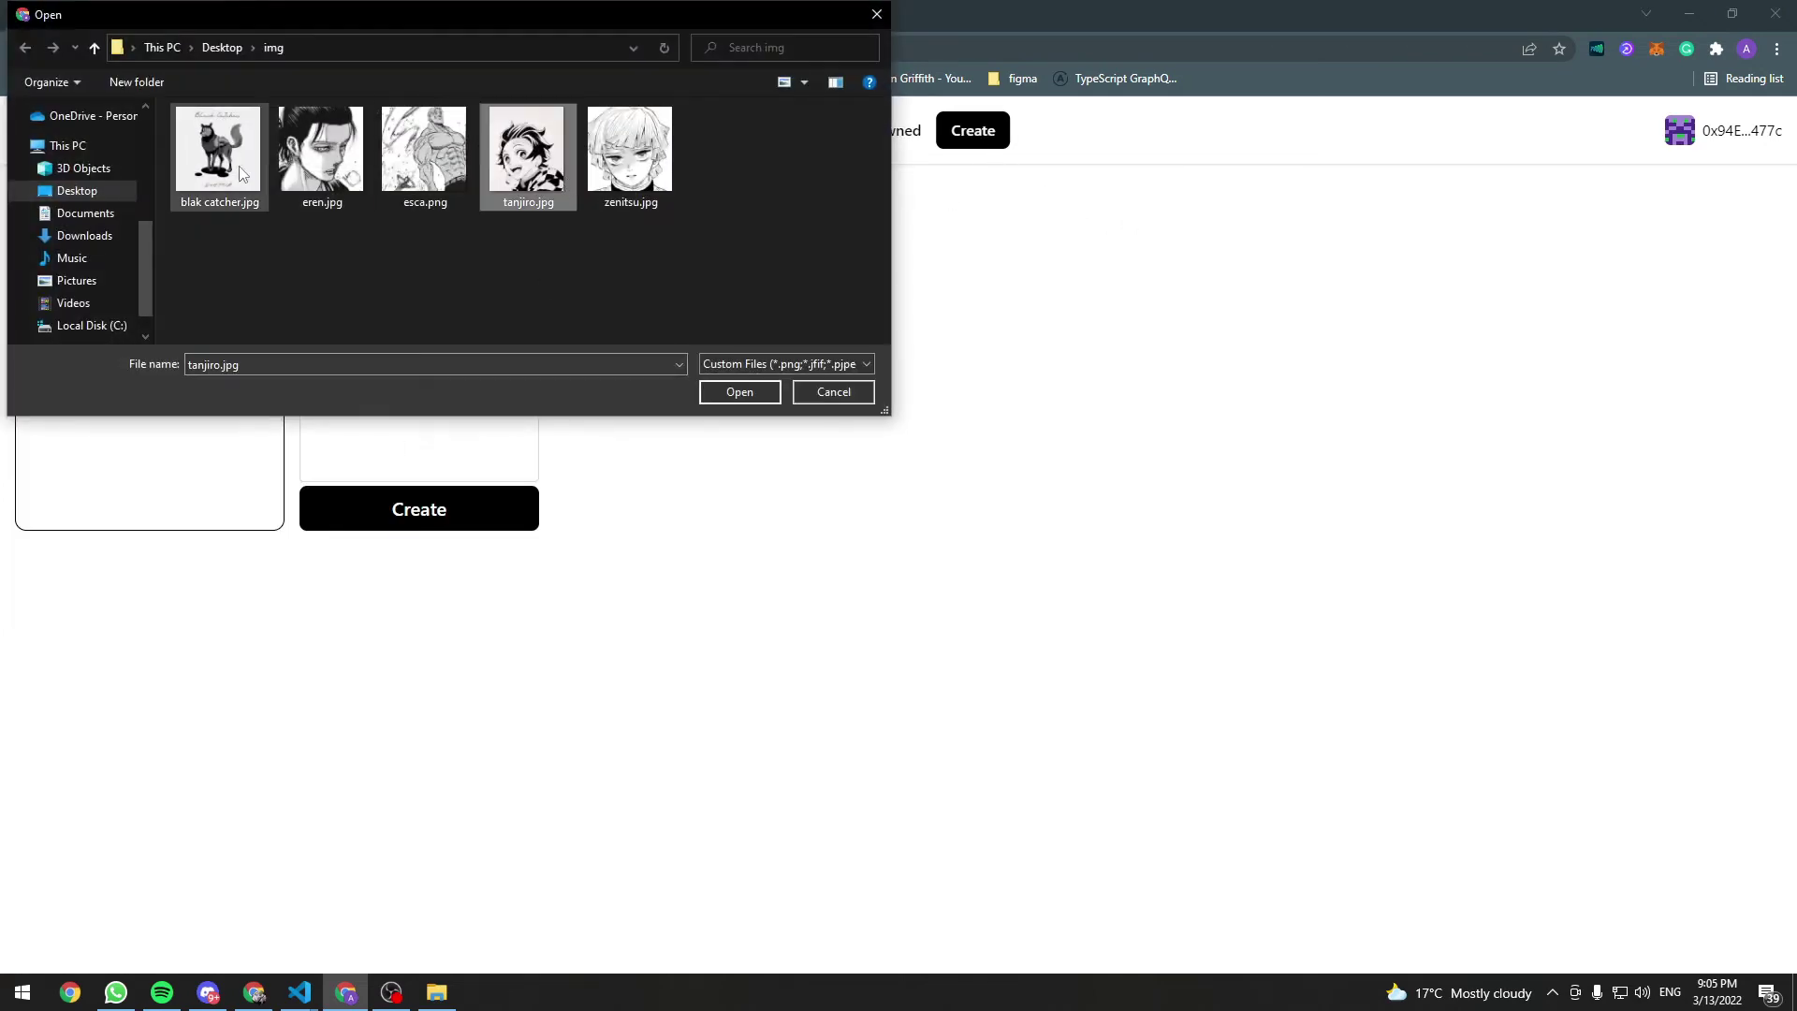
{"action": "double_click", "coordinate": [321, 150]}
{"action": "left_click", "coordinate": [362, 199]}
{"action": "type", "text": "E"}
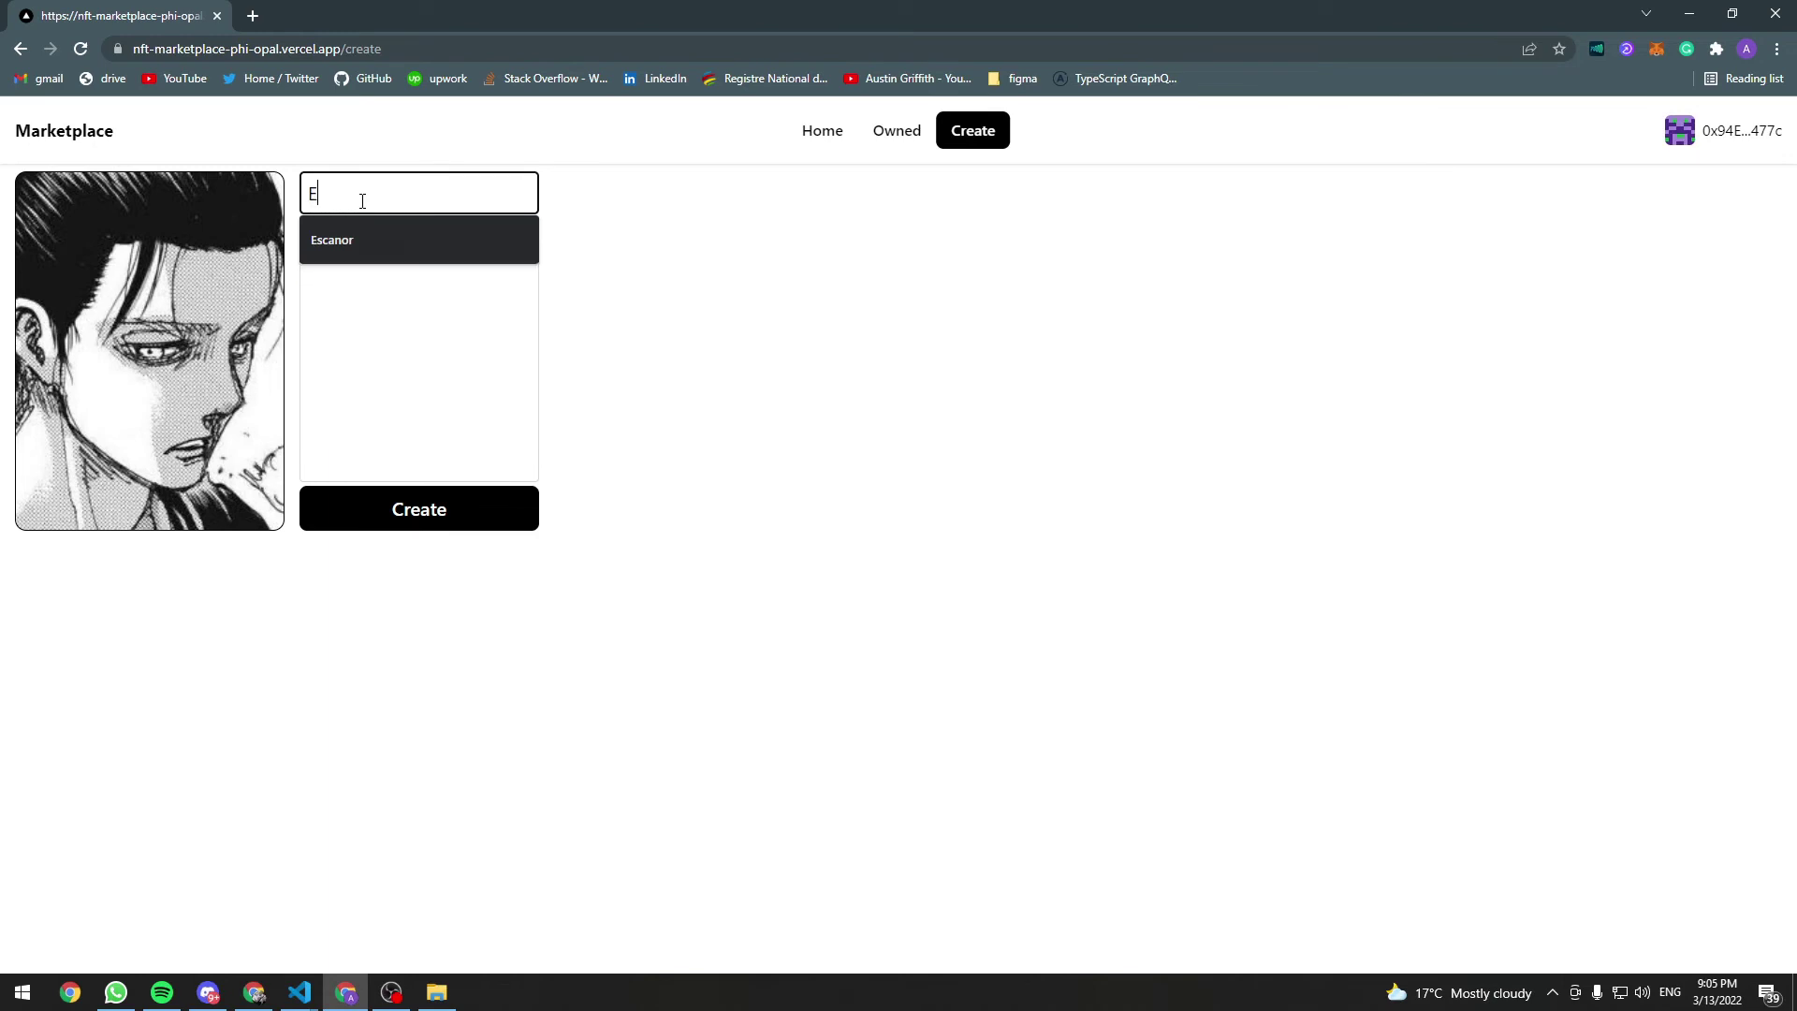
{"action": "type", "text": "ren"}
{"action": "key", "text": "Tab"}
{"action": "type", "text": "he is yEager"}
Mint the Eren NFT and approve the minting transaction in MetaMask
{"action": "left_click", "coordinate": [305, 526]}
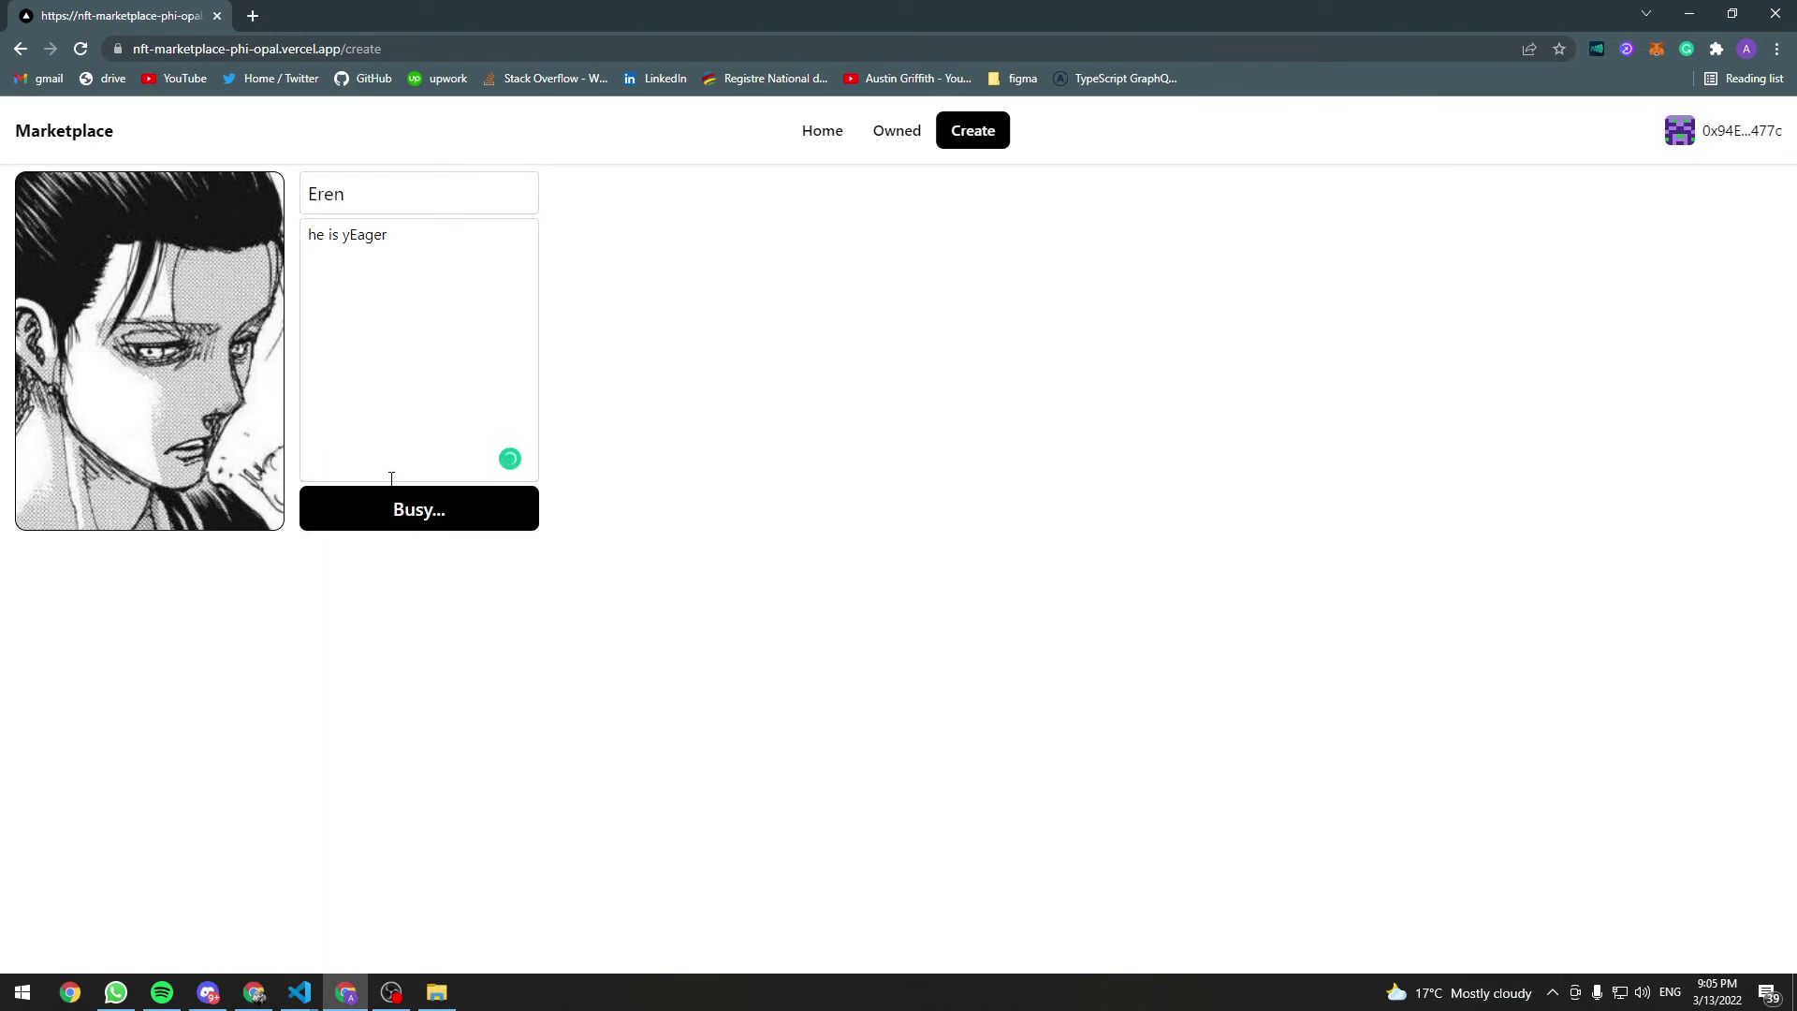
{"action": "left_click", "coordinate": [1699, 531]}
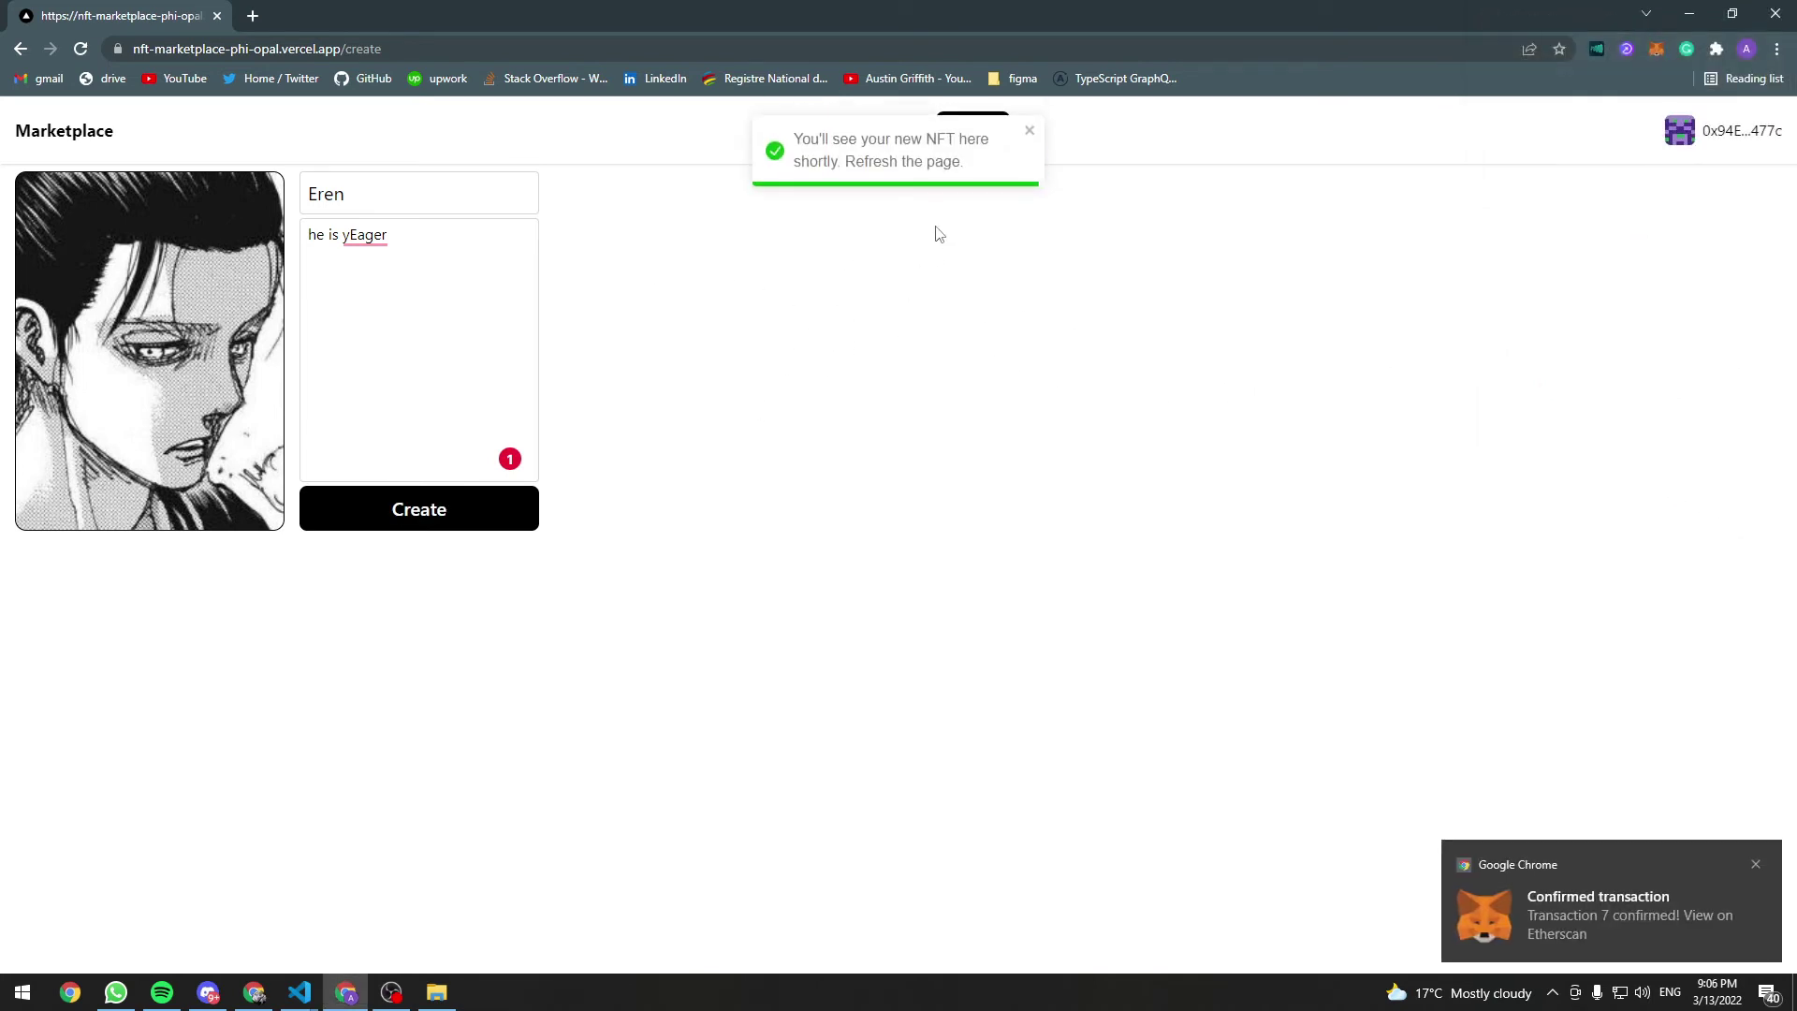
{"action": "left_click", "coordinate": [1032, 134]}
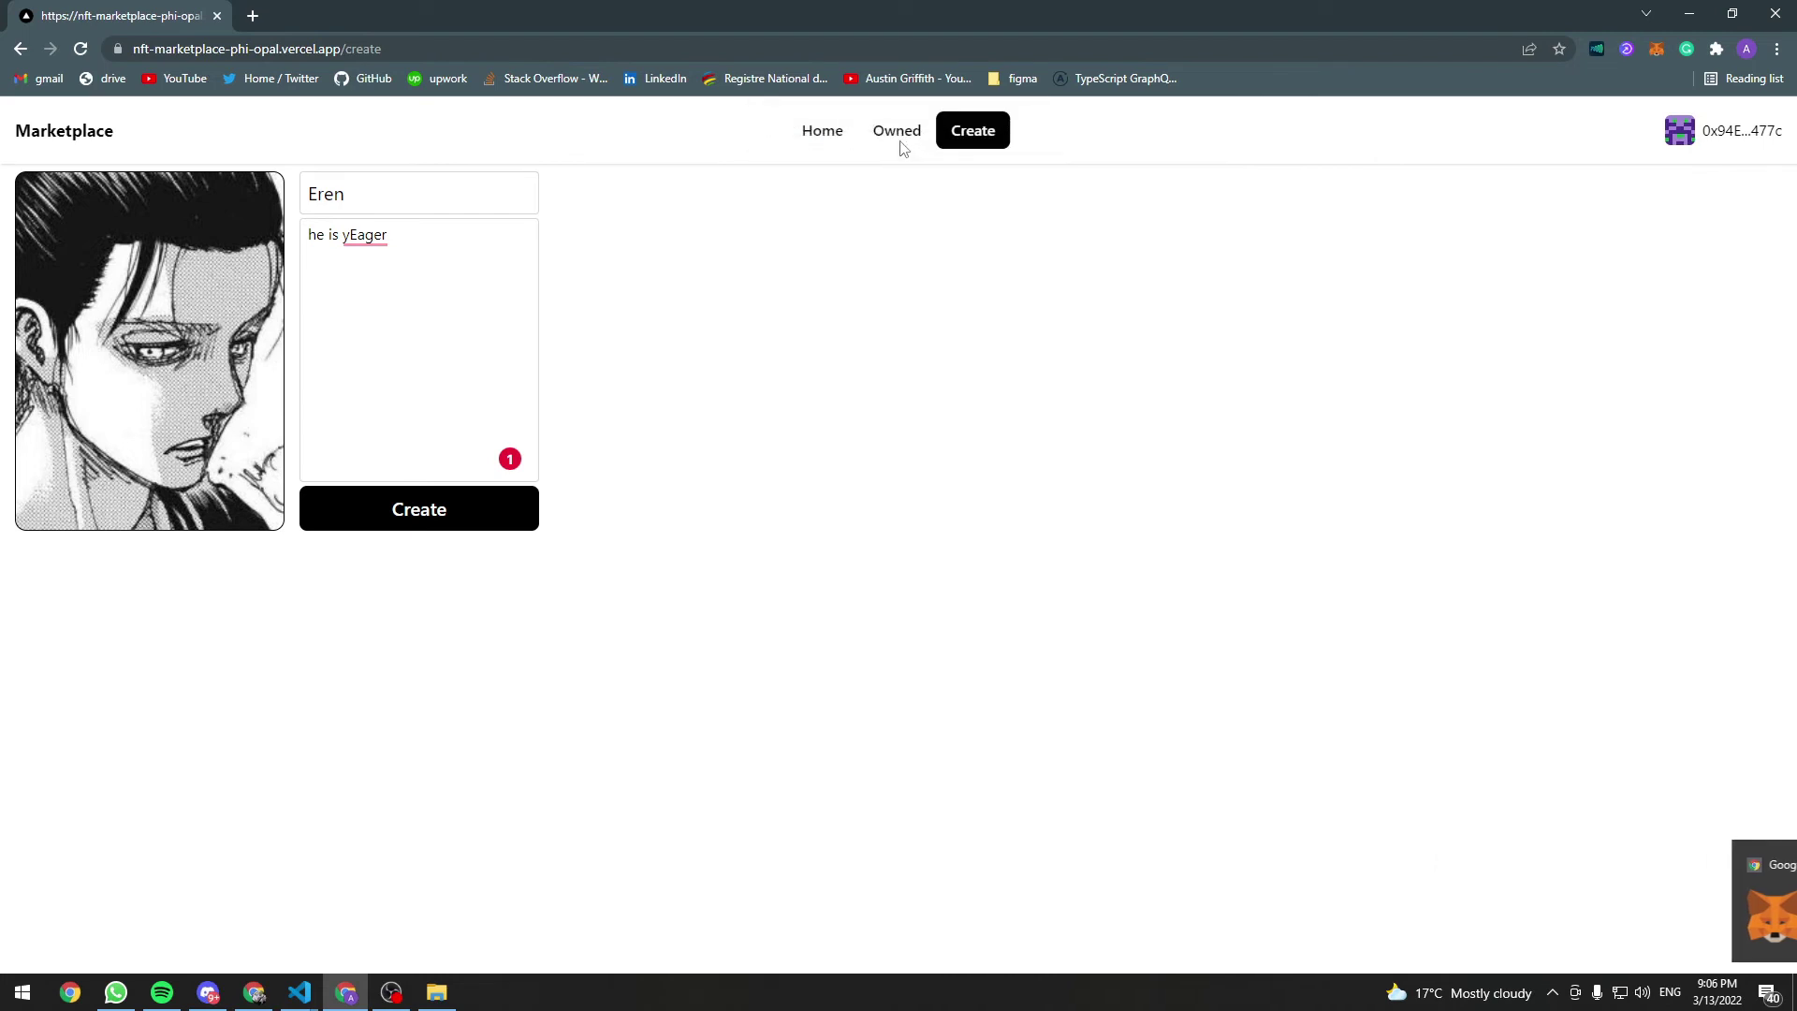
Reload the Owned page until the Eren card appears beside Zenitsu
{"action": "left_click", "coordinate": [900, 134]}
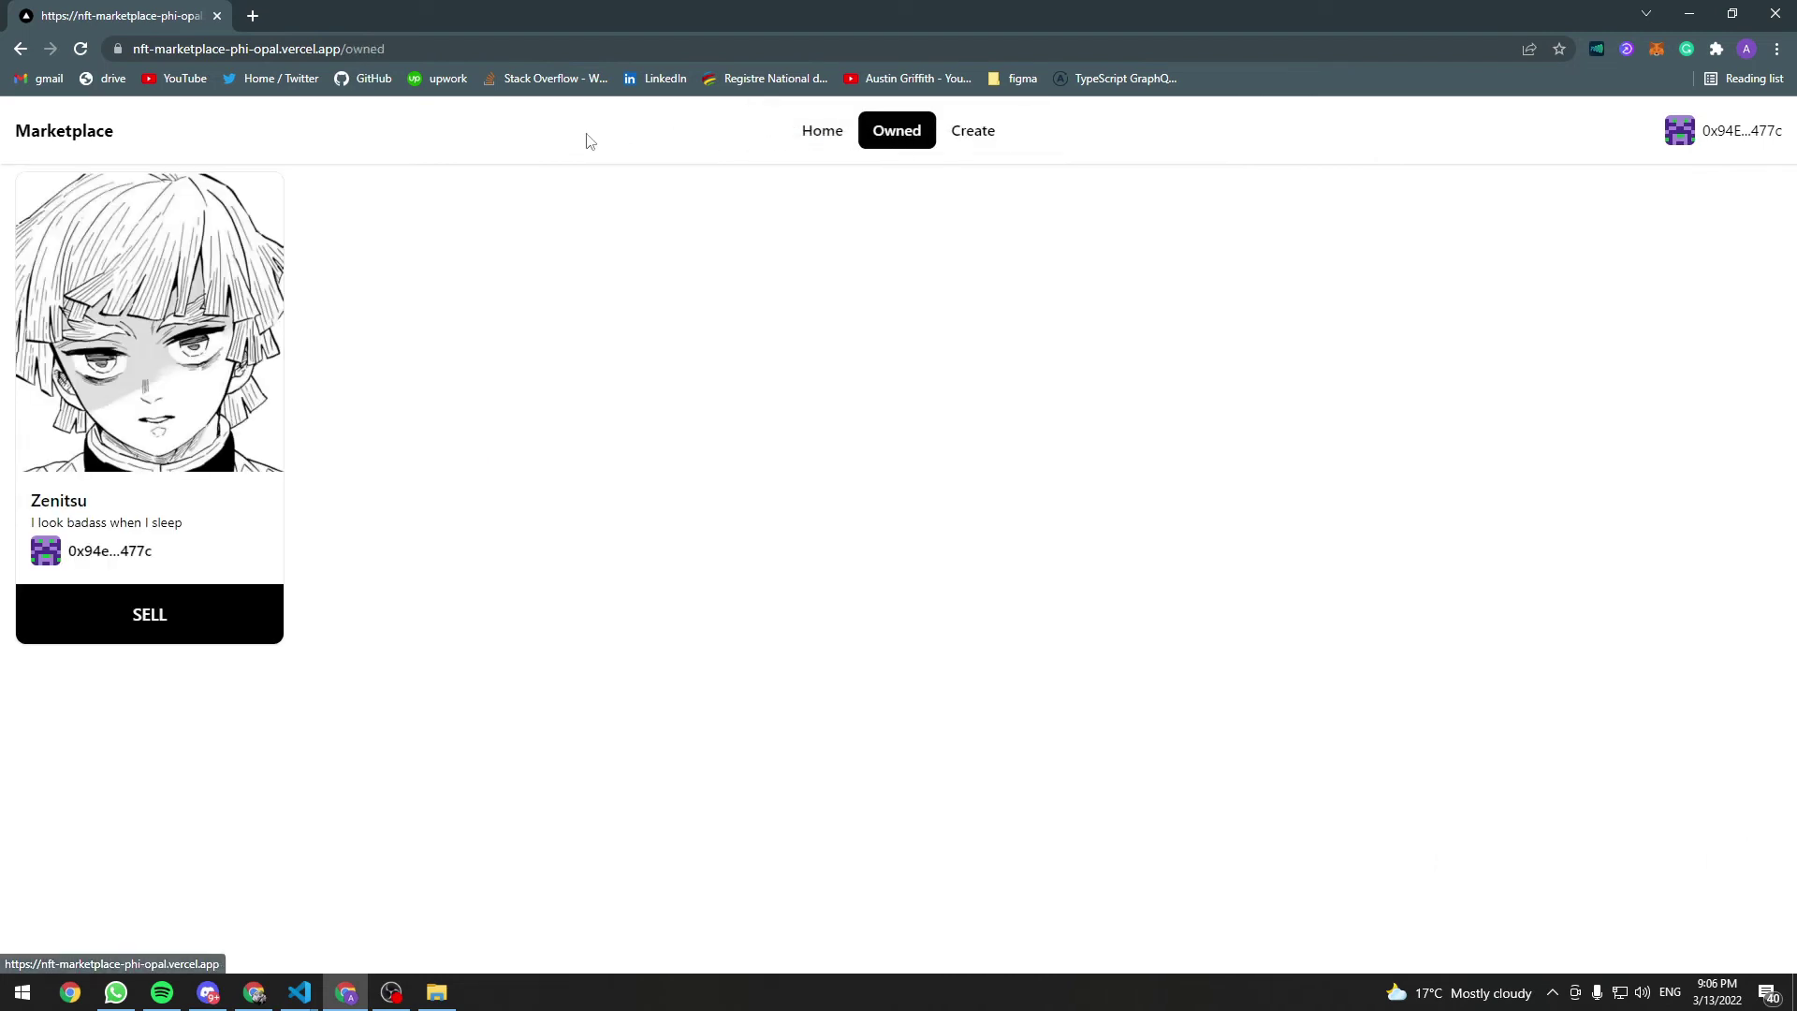
{"action": "left_click", "coordinate": [80, 49]}
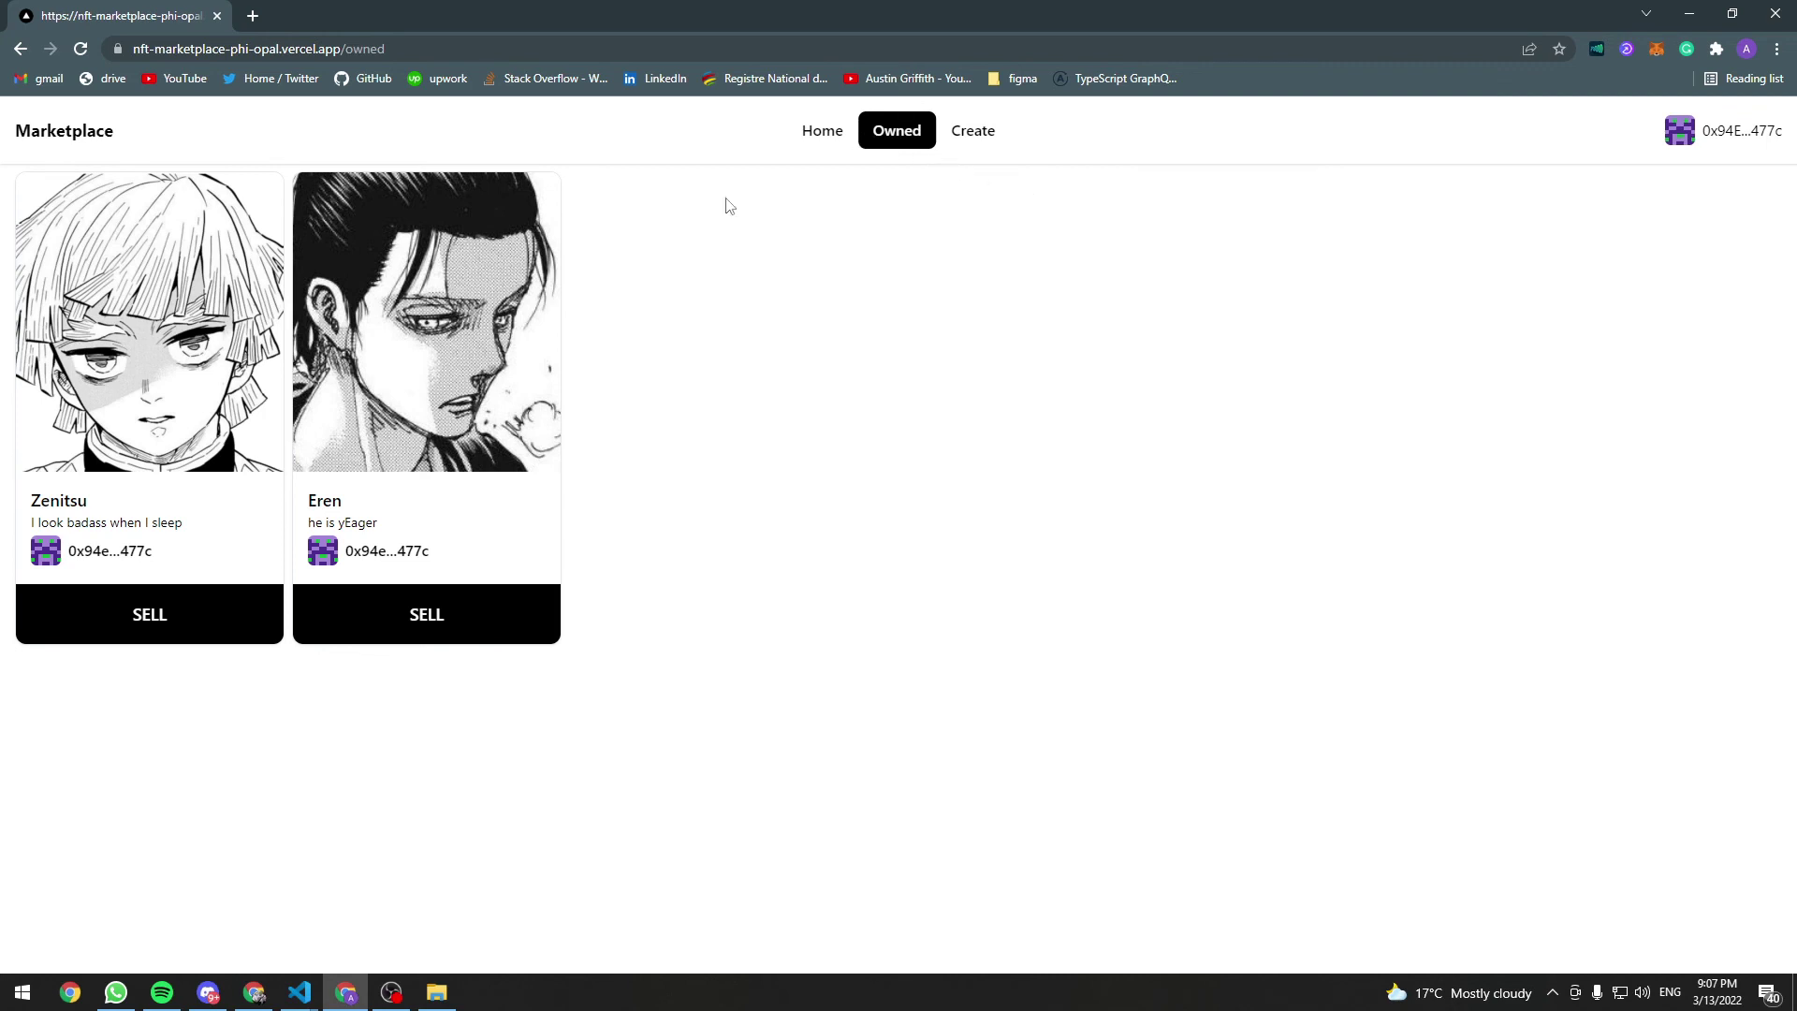
Move between the Create and Owned pages, ending on Home with nothing listed for sale
{"action": "left_click", "coordinate": [979, 140]}
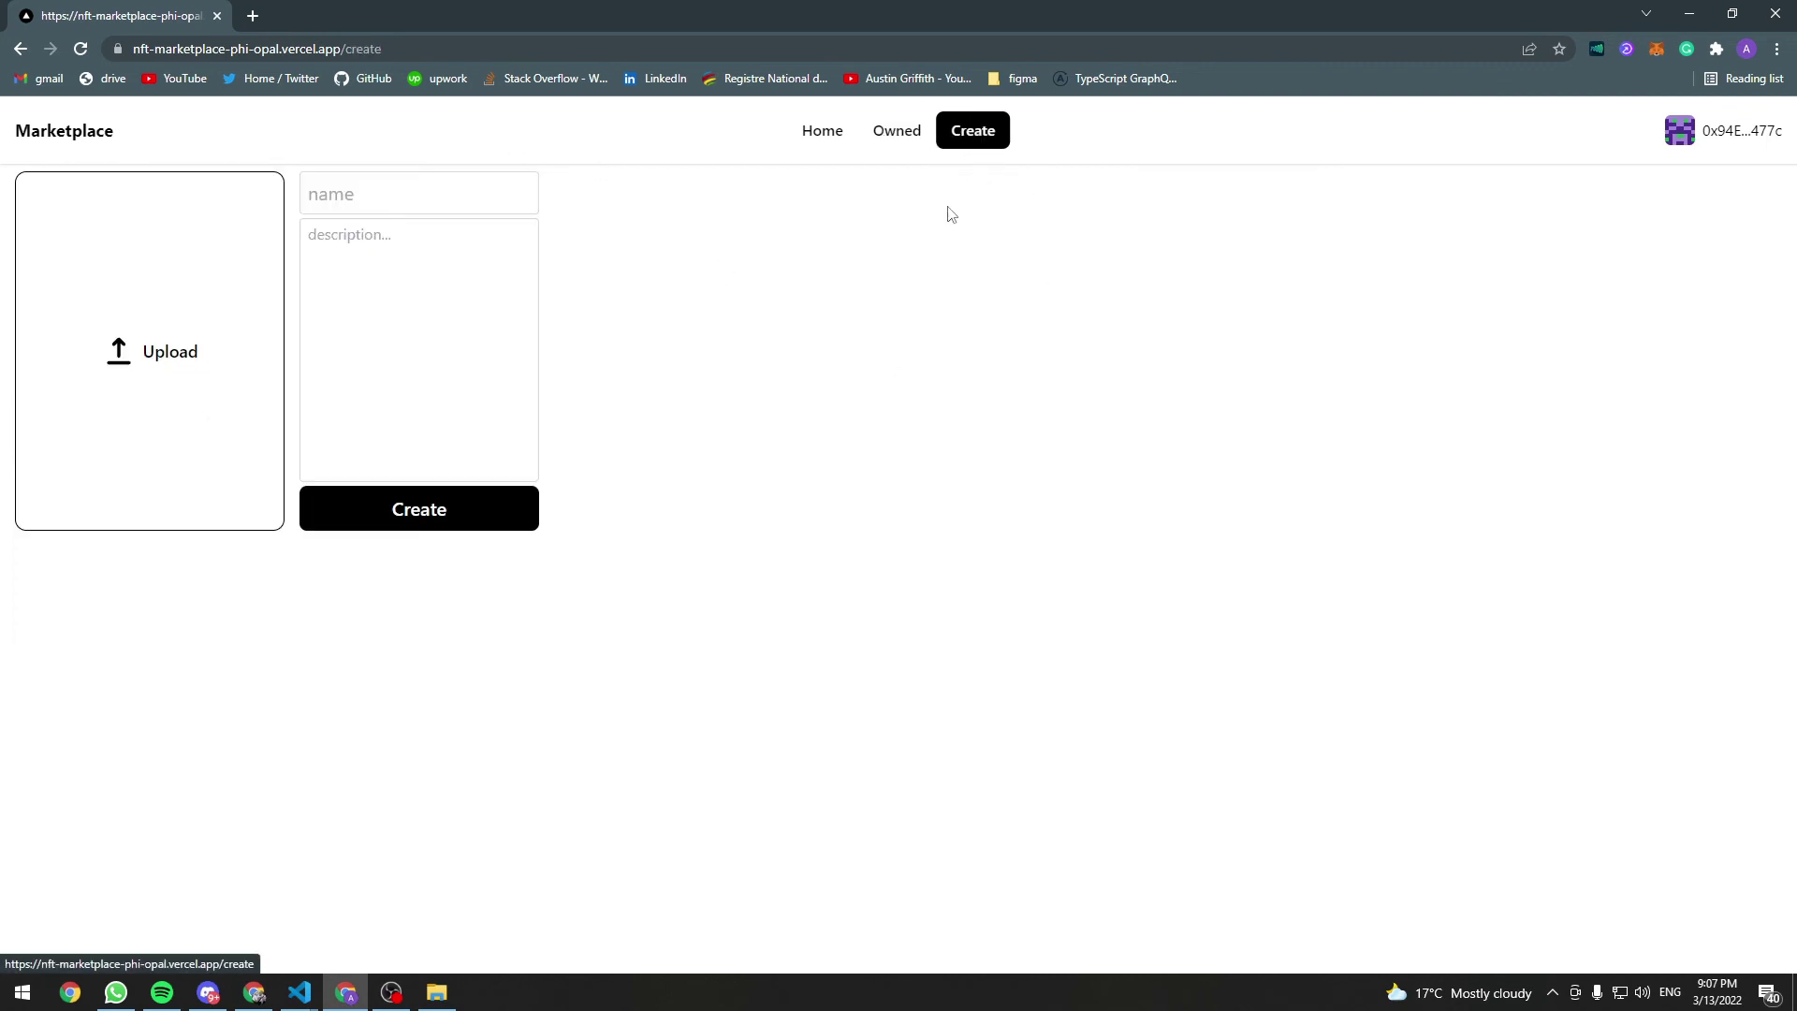
{"action": "left_click", "coordinate": [908, 141]}
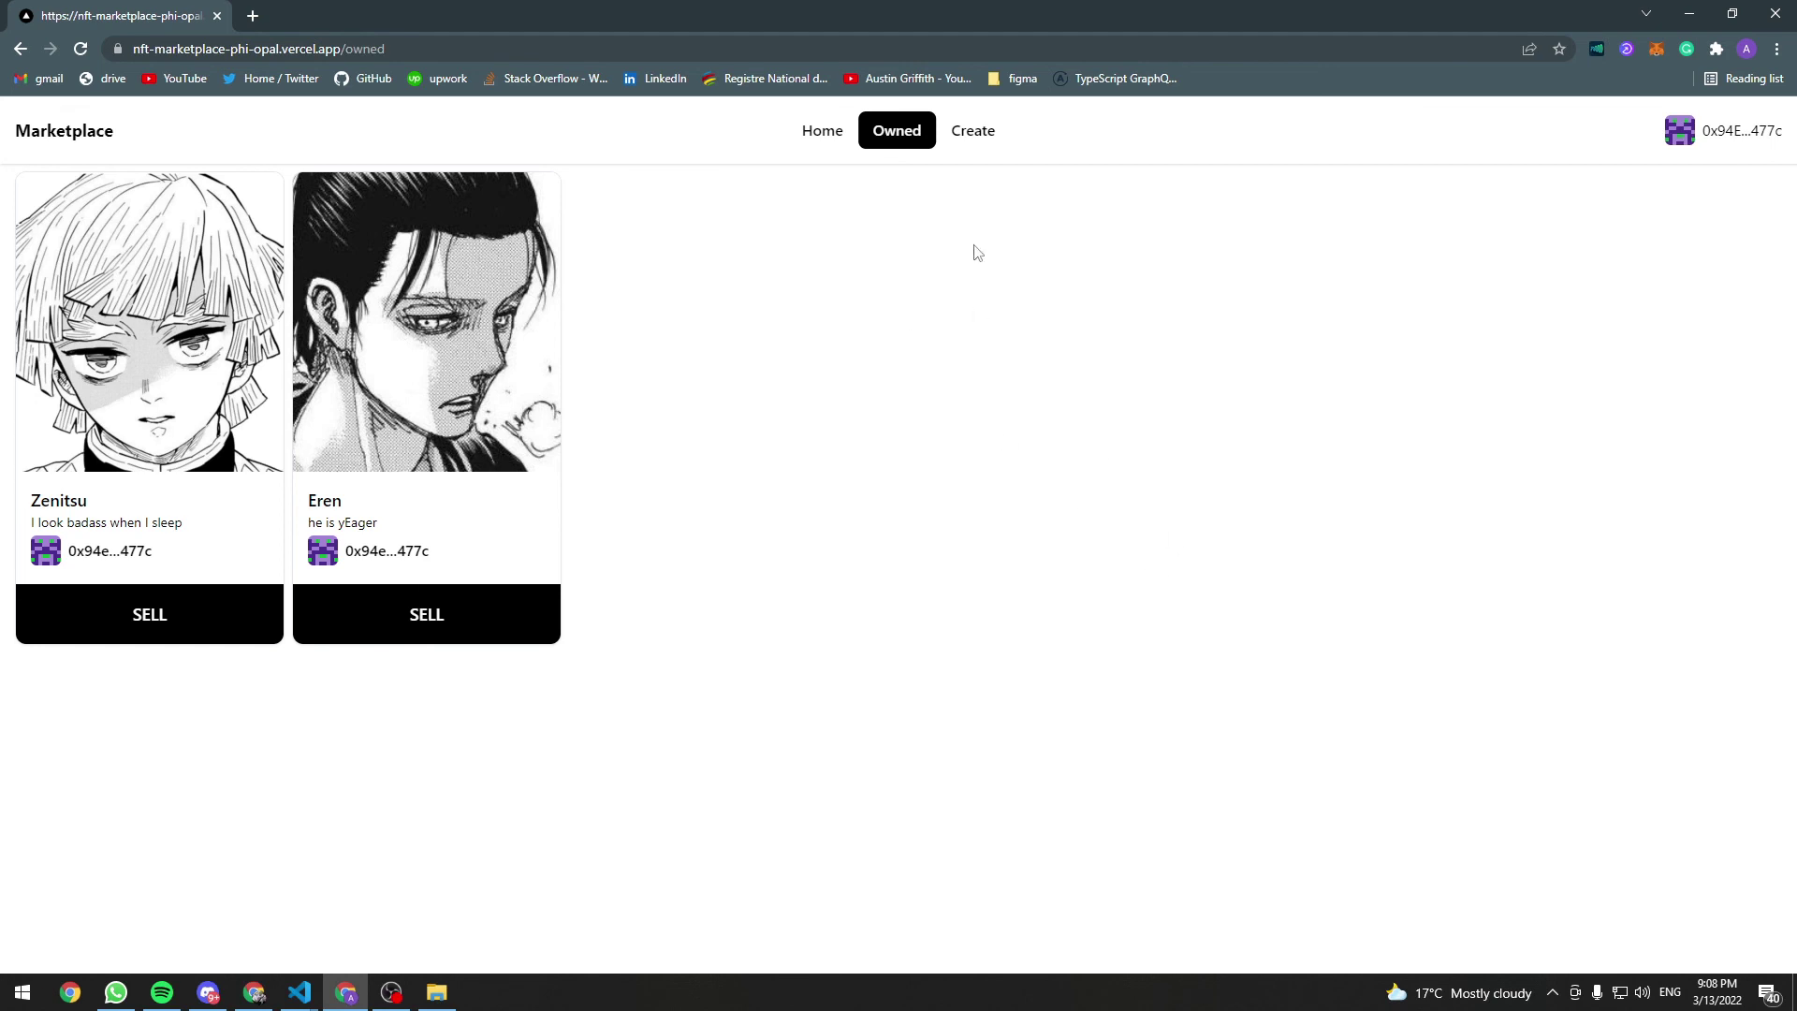
{"action": "left_click", "coordinate": [964, 133]}
{"action": "left_click", "coordinate": [820, 139]}
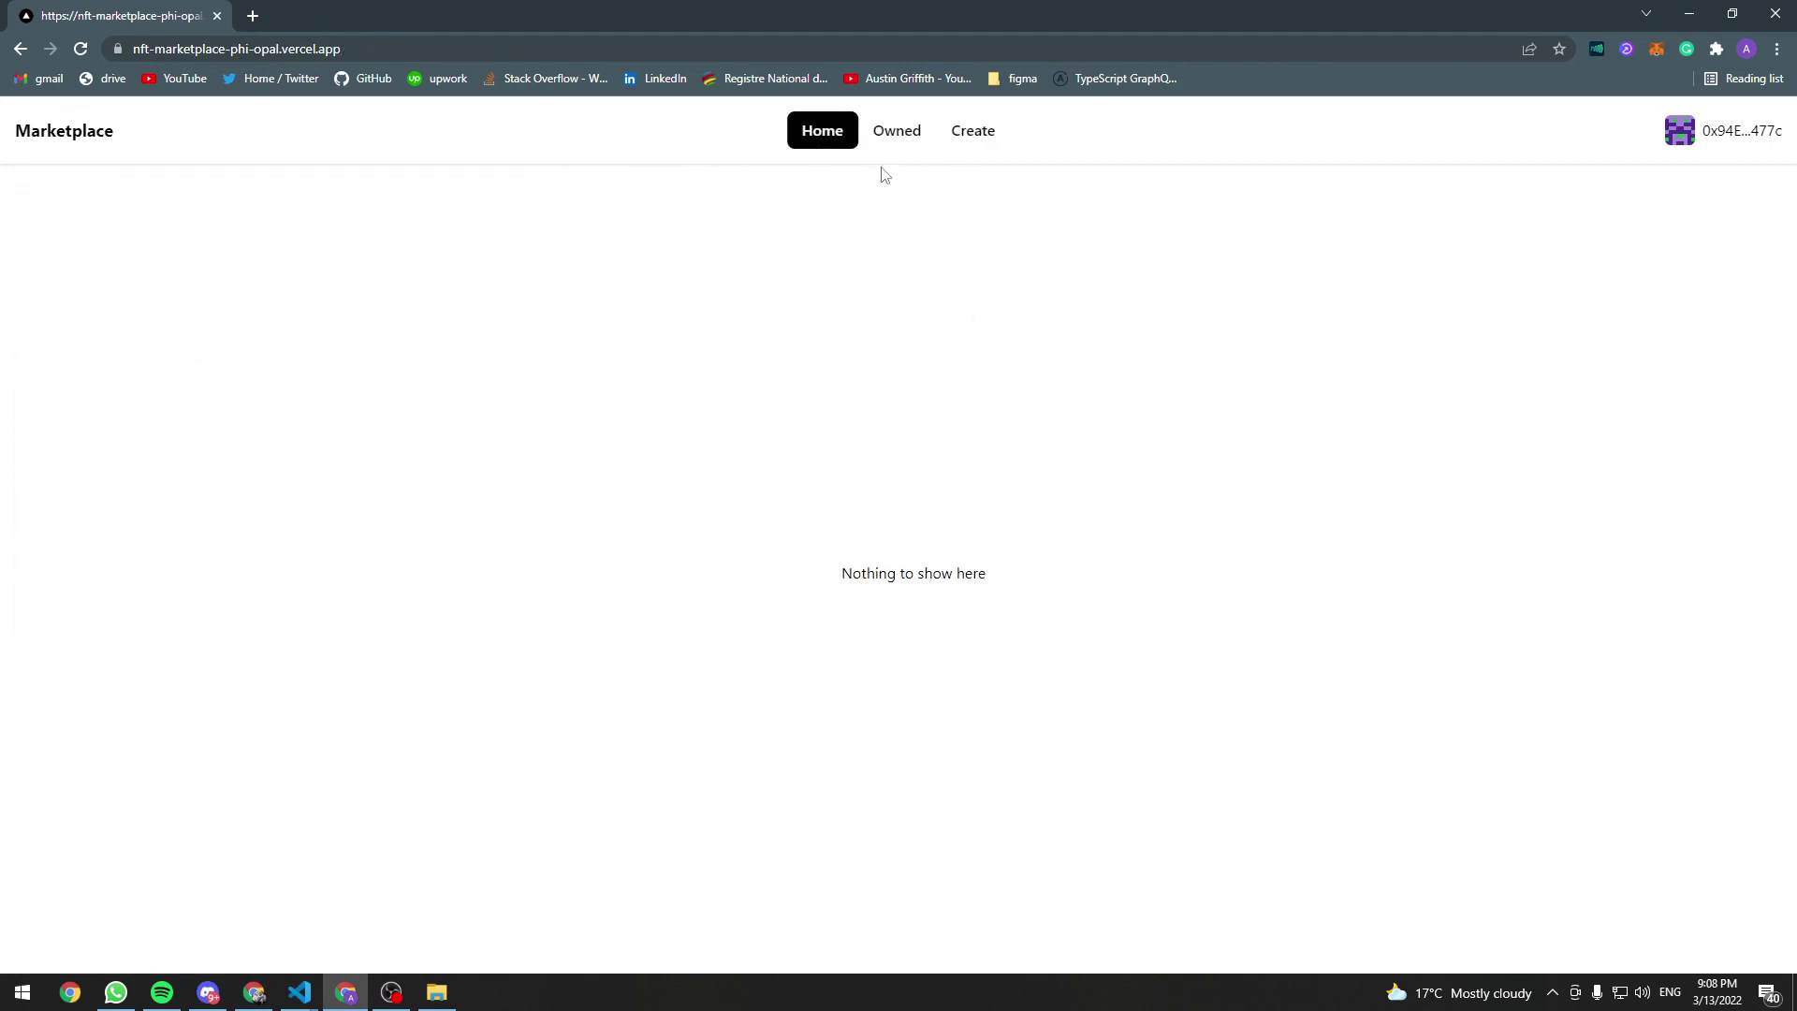